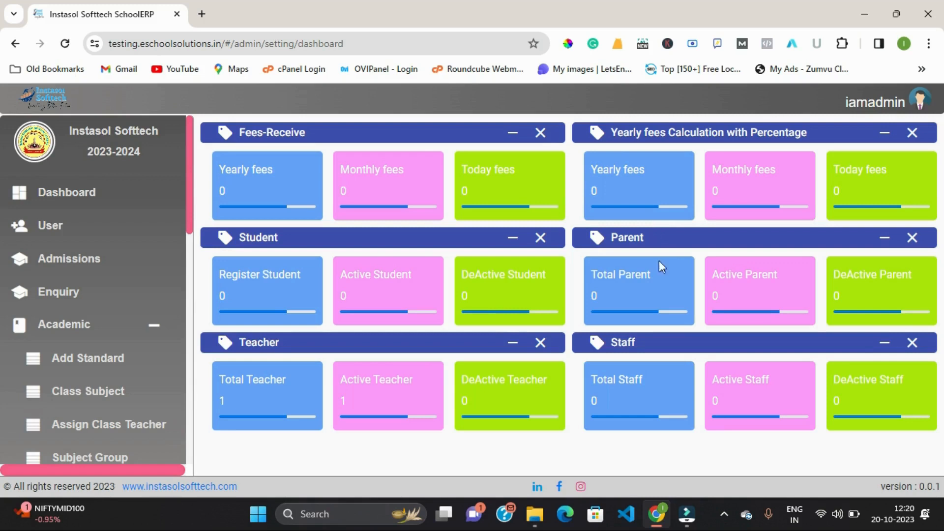
Open the Add Standard page of the Academic section
click(167, 317)
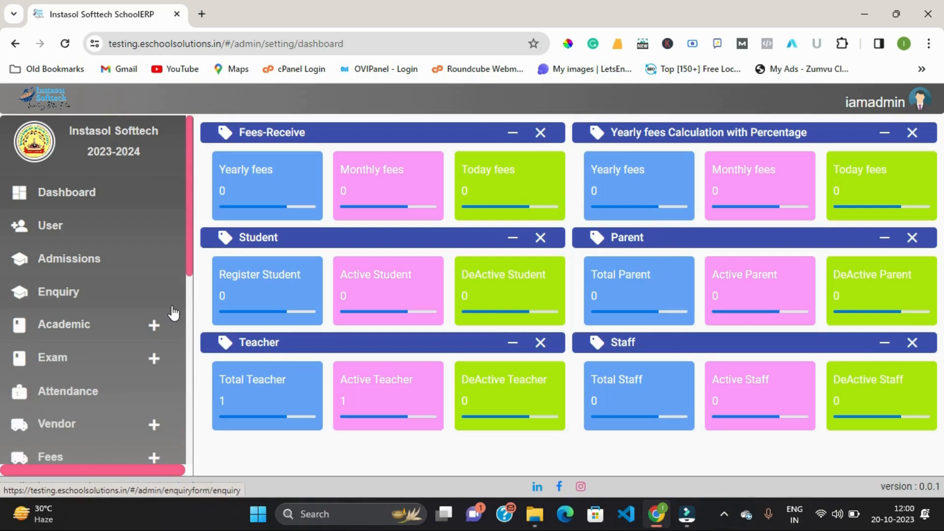
scroll(166, 312, down, 1)
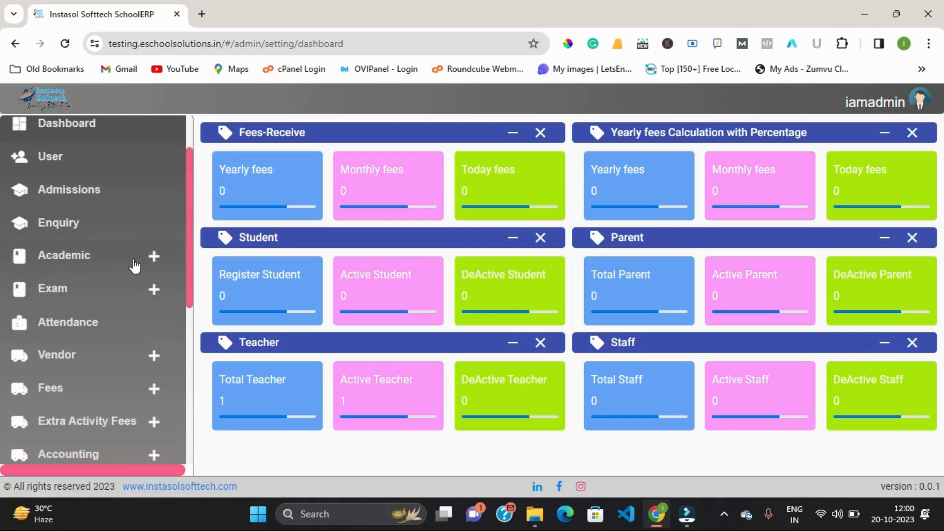
click(134, 263)
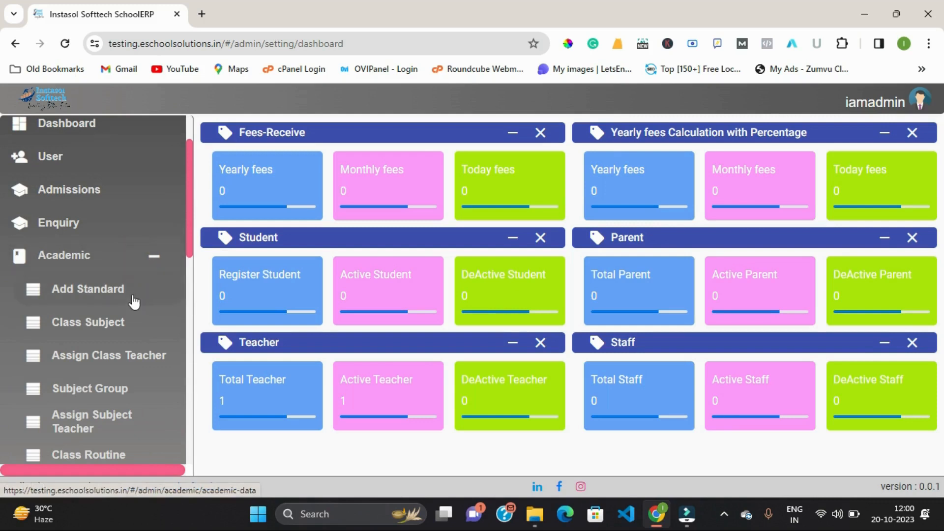
scroll(134, 302, down, 2)
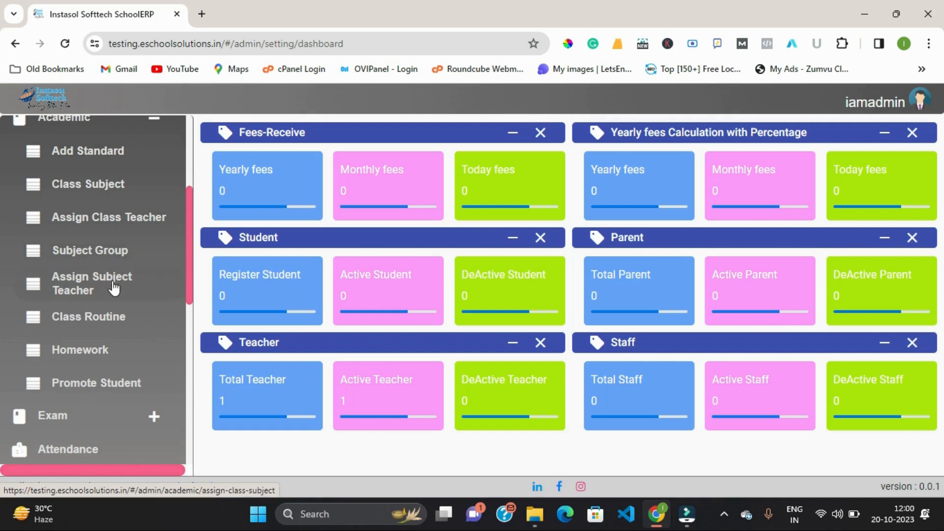
scroll(118, 320, up, 3)
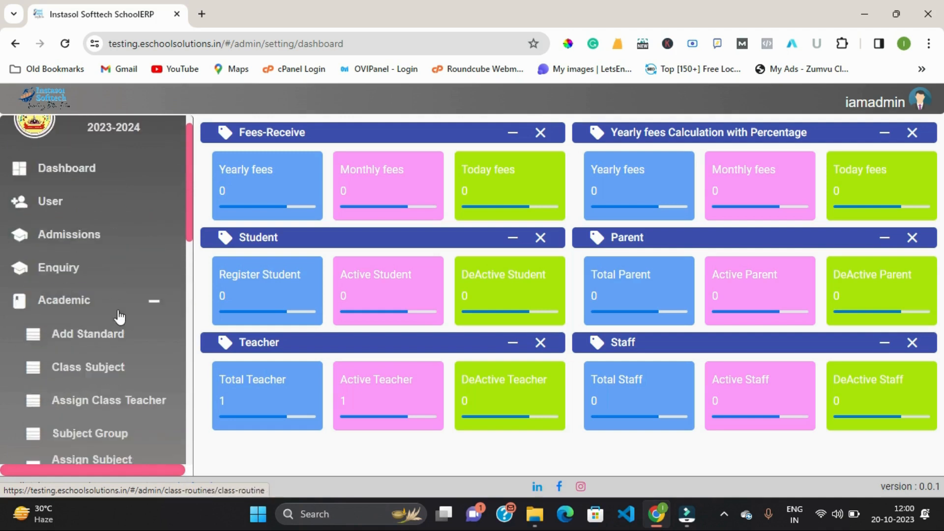
scroll(120, 317, down, 3)
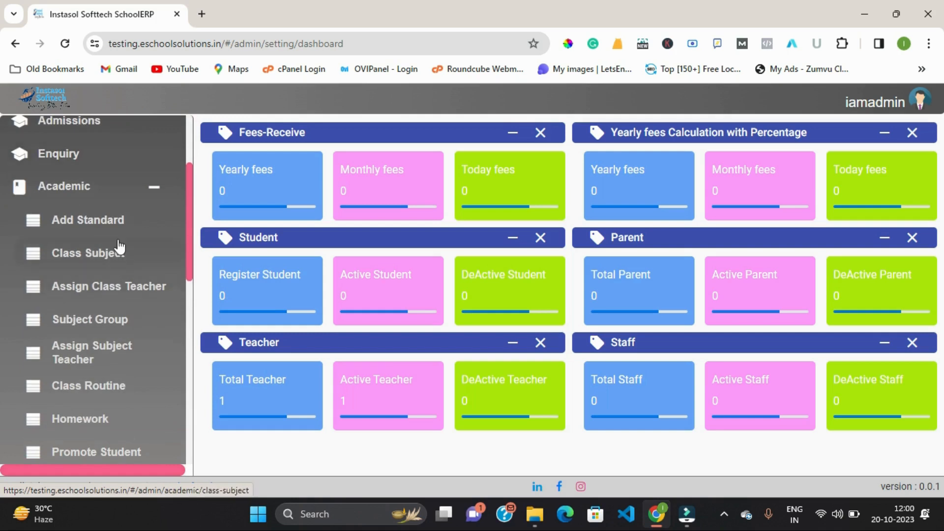
click(125, 227)
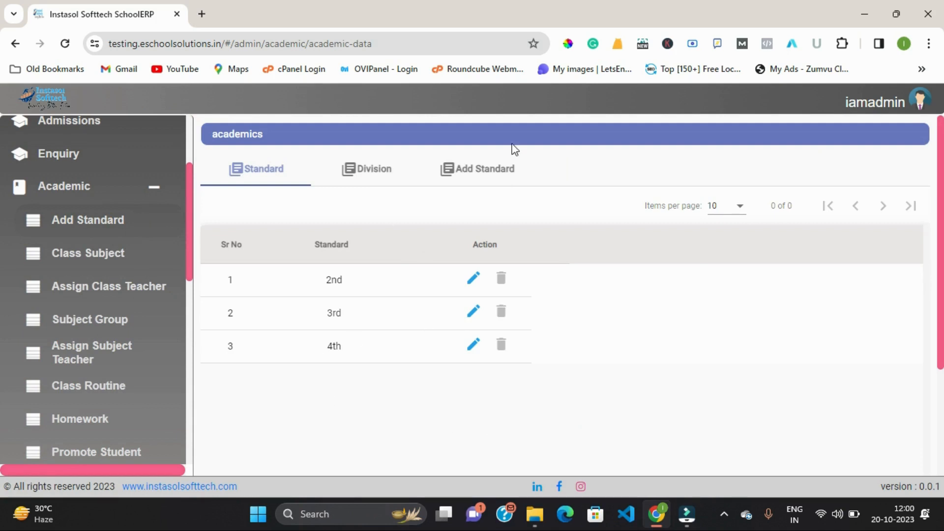
Start adding a new standard and enter 5th as its name
click(484, 174)
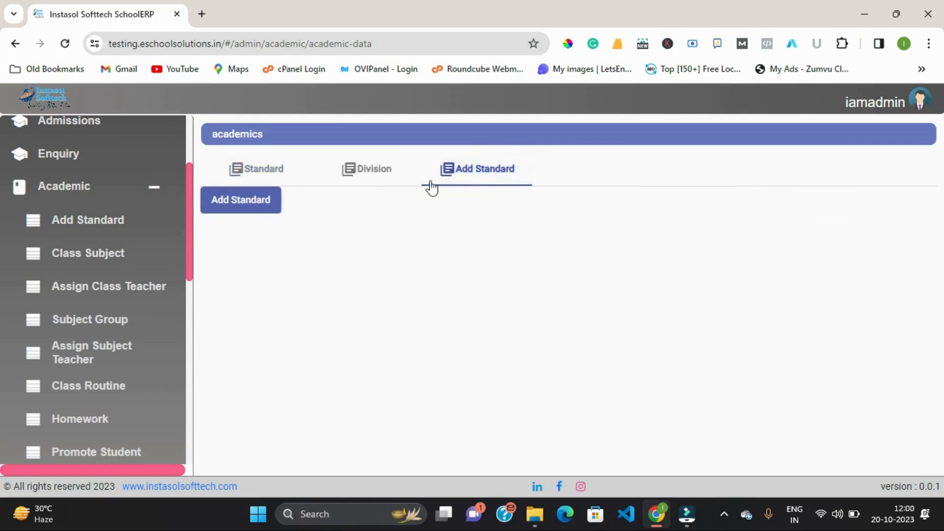
click(243, 202)
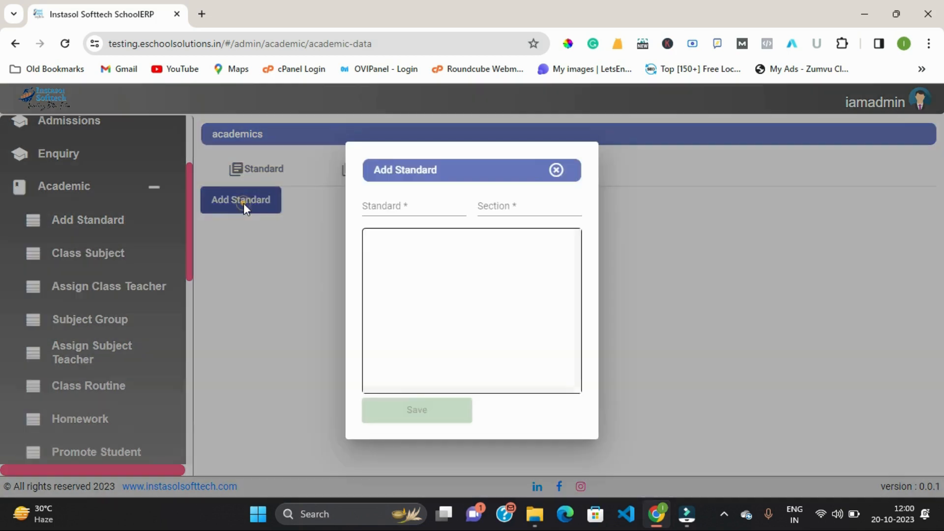
click(428, 207)
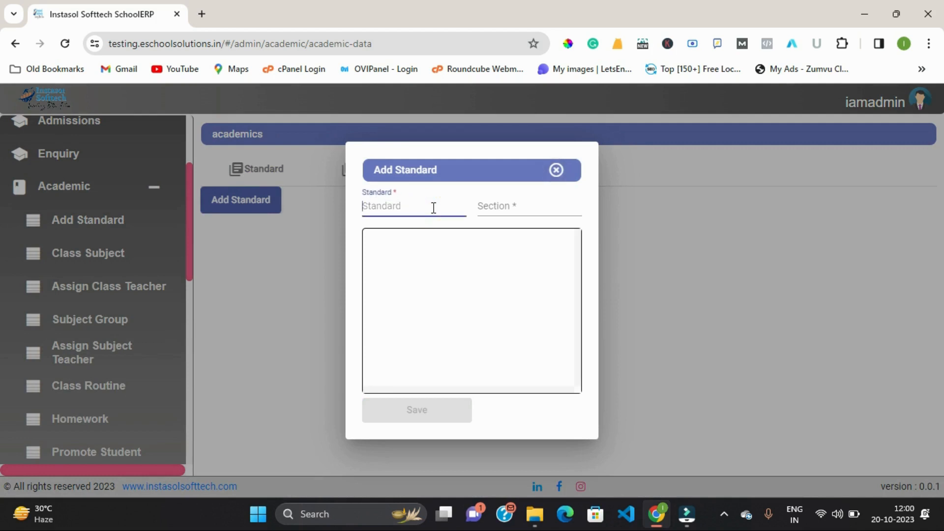
text(5th)
click(492, 207)
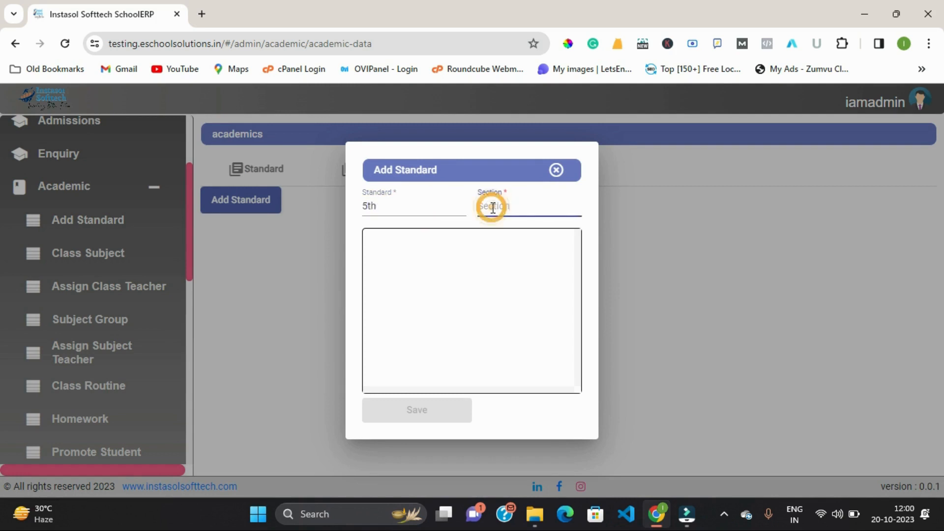
text(2)
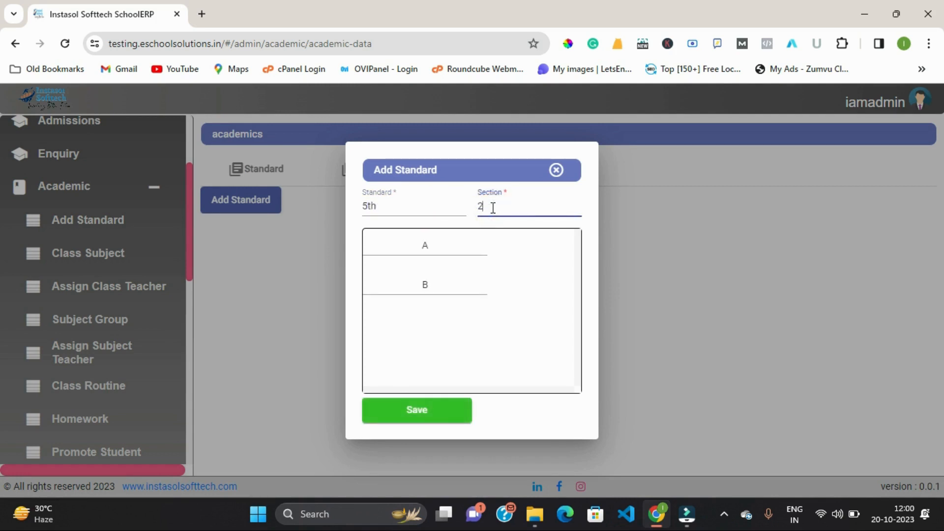
key(BackSpace)
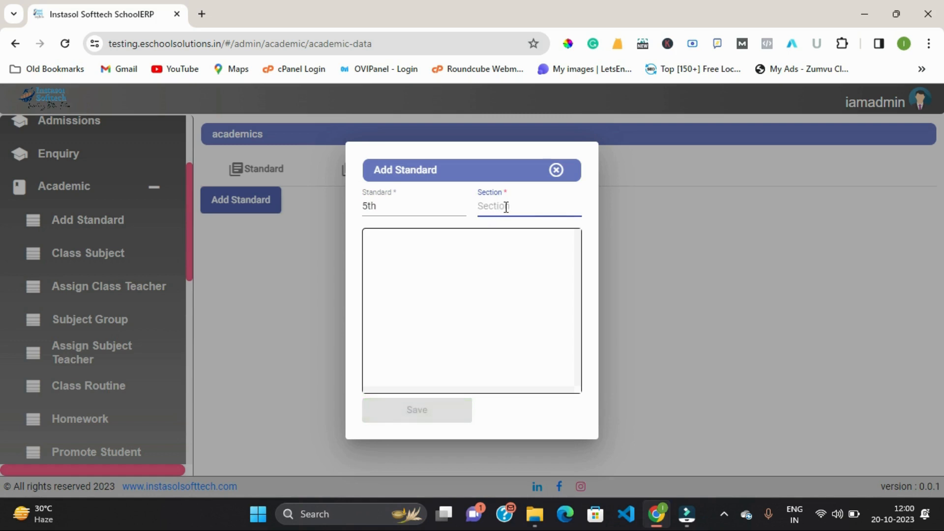
text(4)
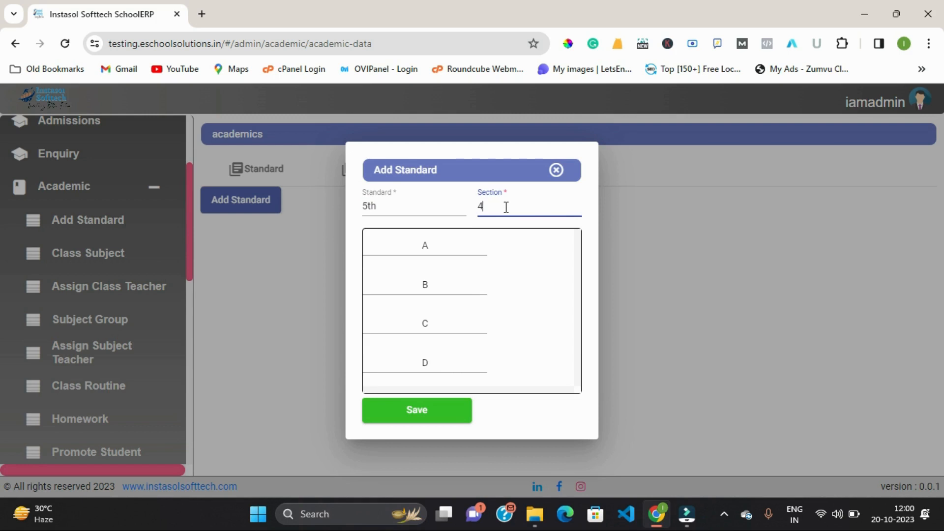
key(BackSpace)
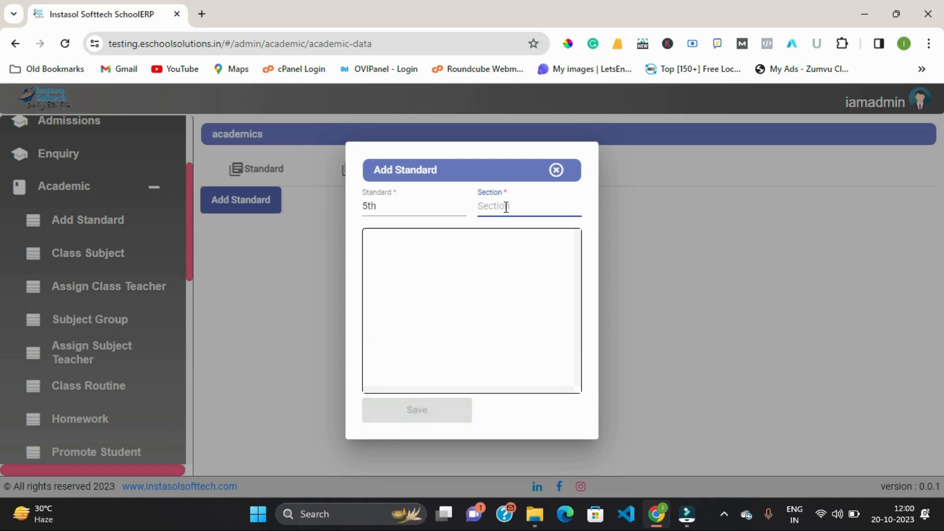
Set the new standard's section count to 2 and save the standard
text(2)
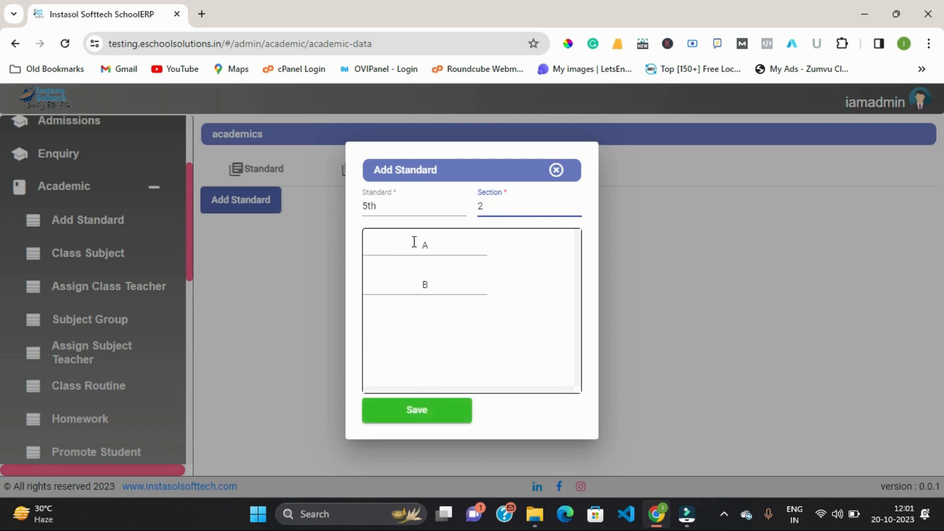
click(419, 411)
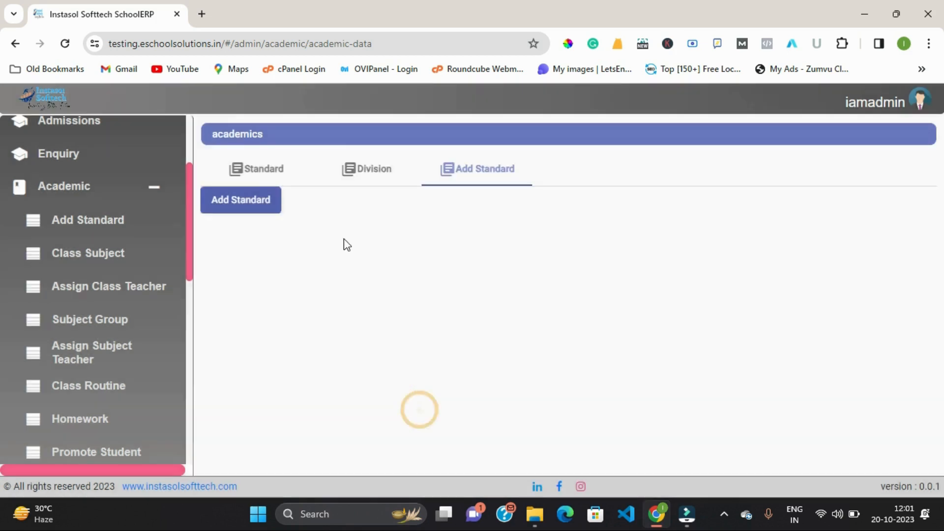
Open the 5th standard for editing from the standards list and submit its update
click(277, 180)
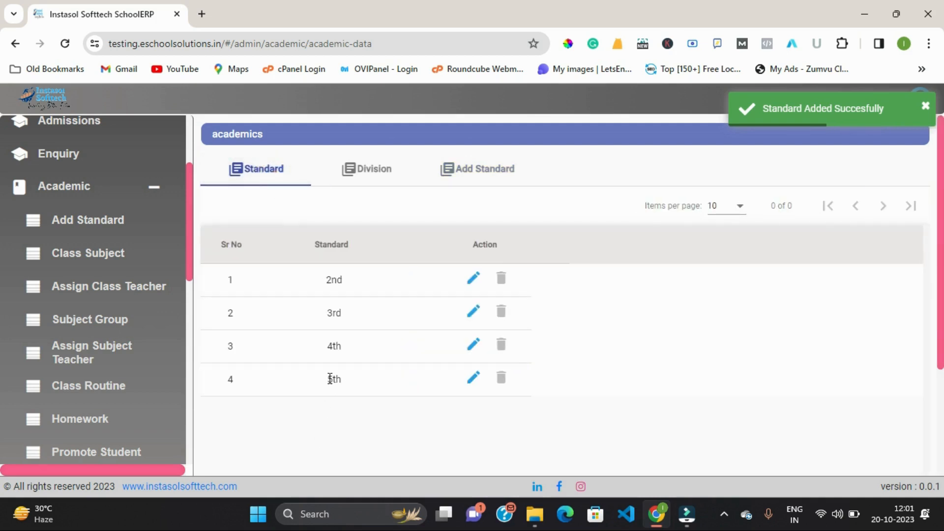
click(472, 378)
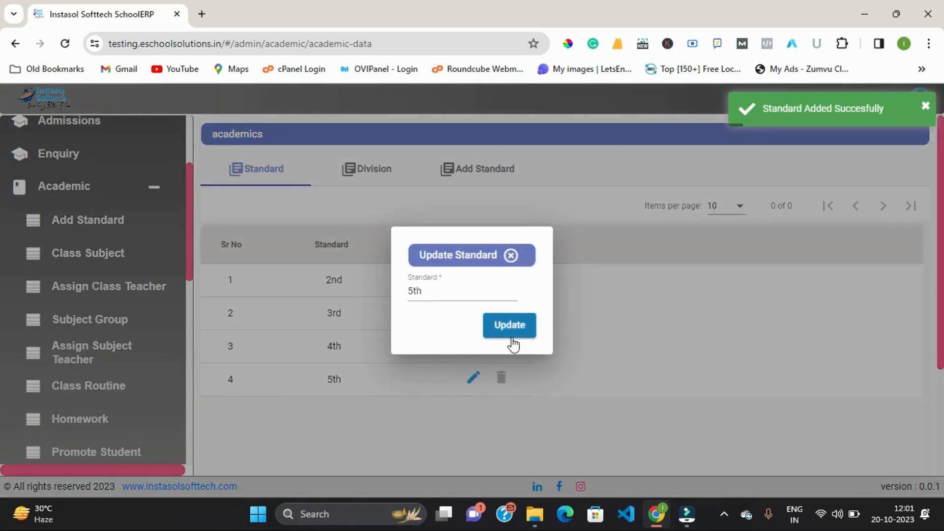
click(511, 329)
click(505, 321)
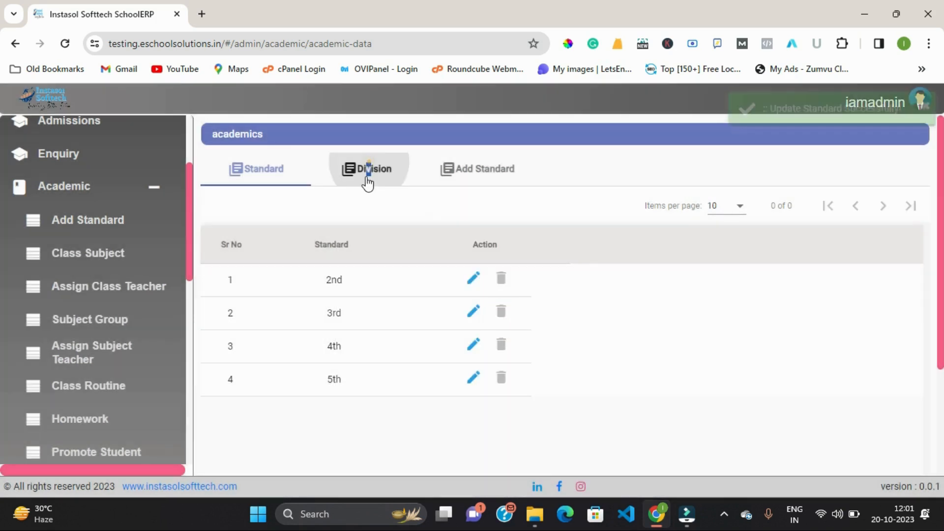
View the divisions of the 5th standard, then close the Division dialog
click(368, 183)
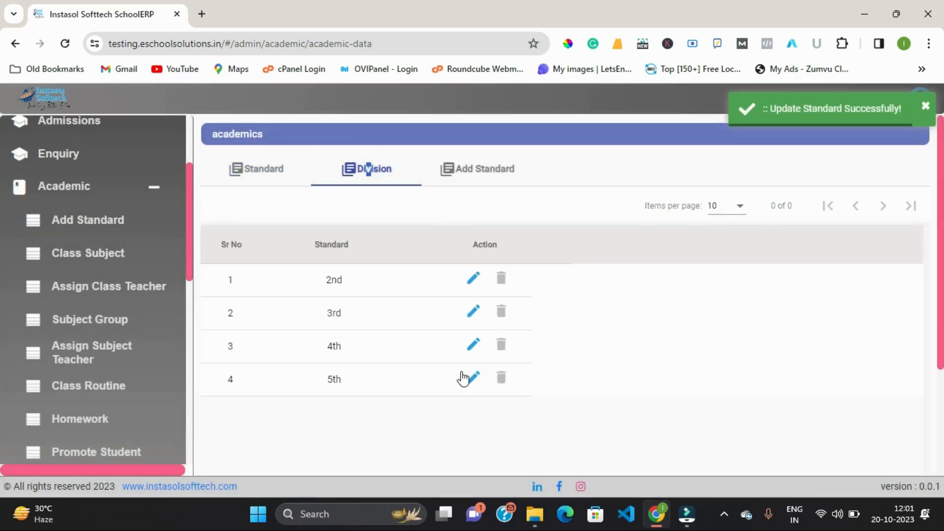
click(464, 377)
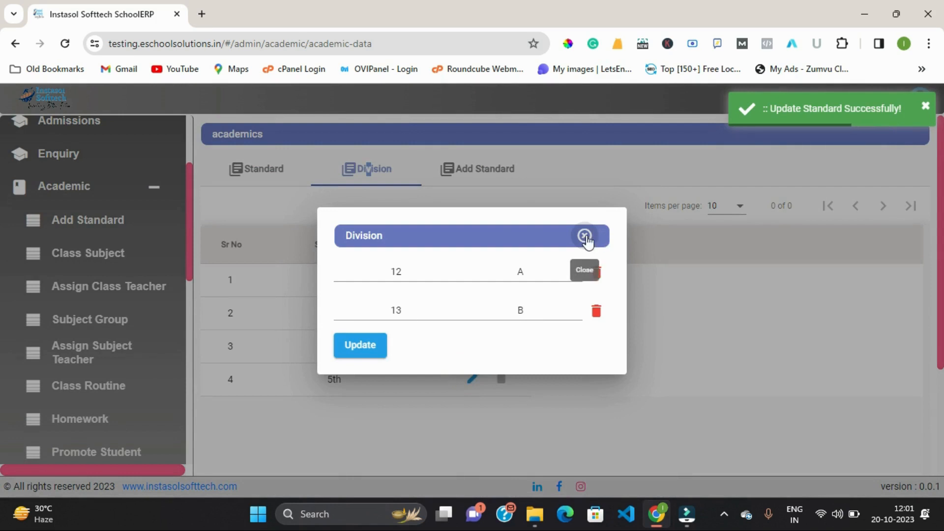
click(585, 237)
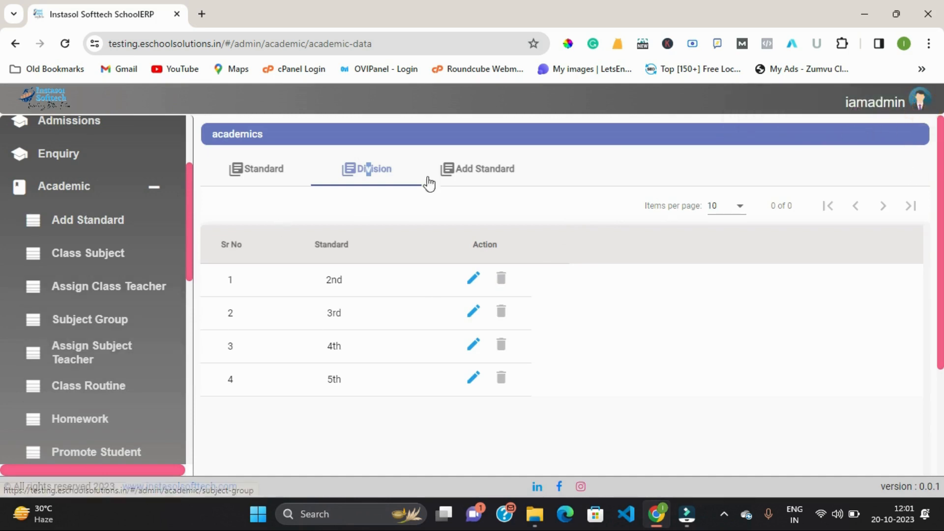
Add a class subject with code 6, name Hindi and type Theory, and save it
click(108, 261)
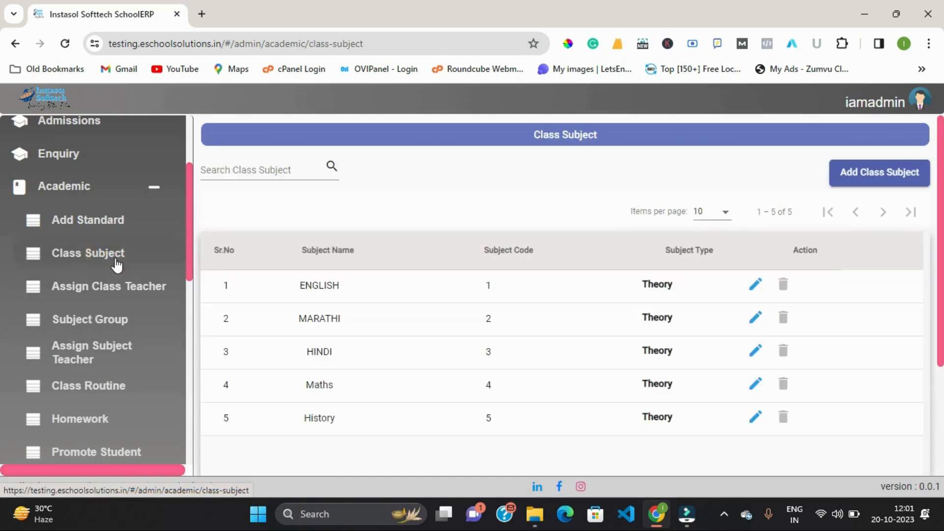
click(858, 182)
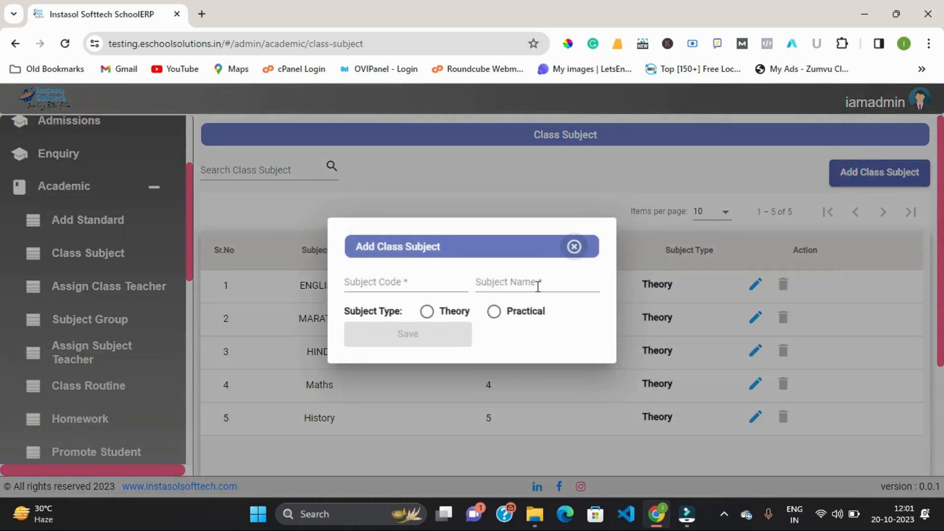
click(401, 281)
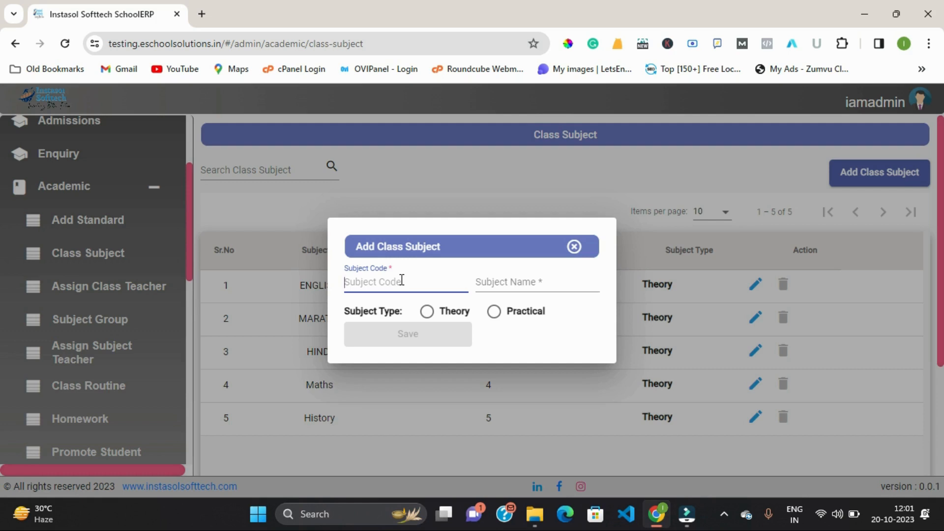
text(6)
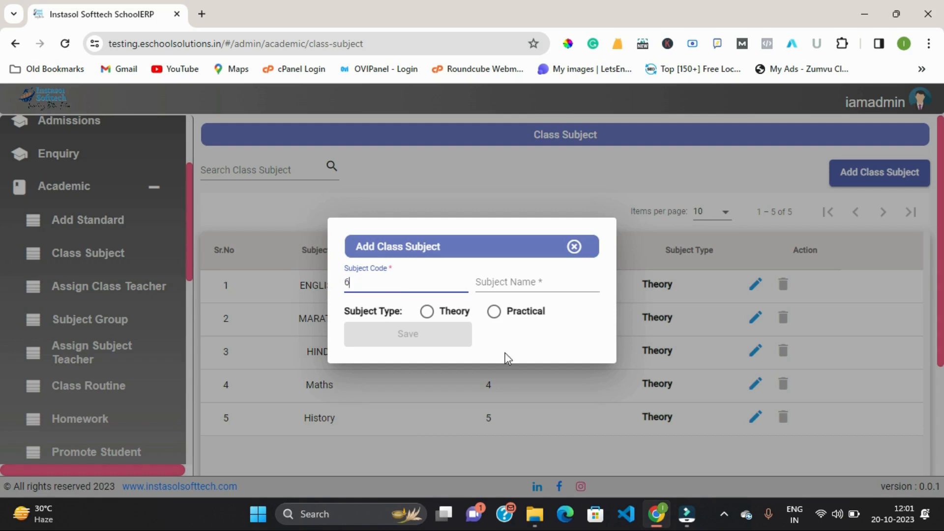
click(427, 311)
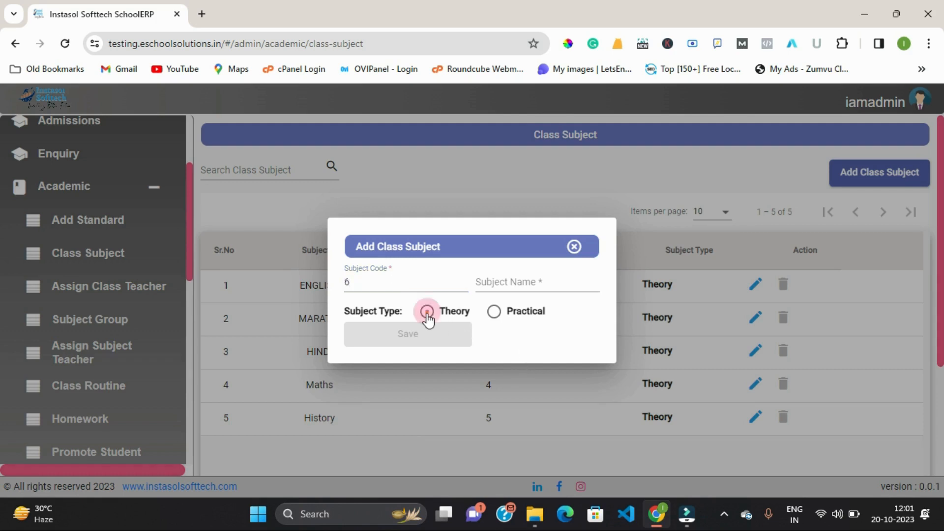
click(501, 280)
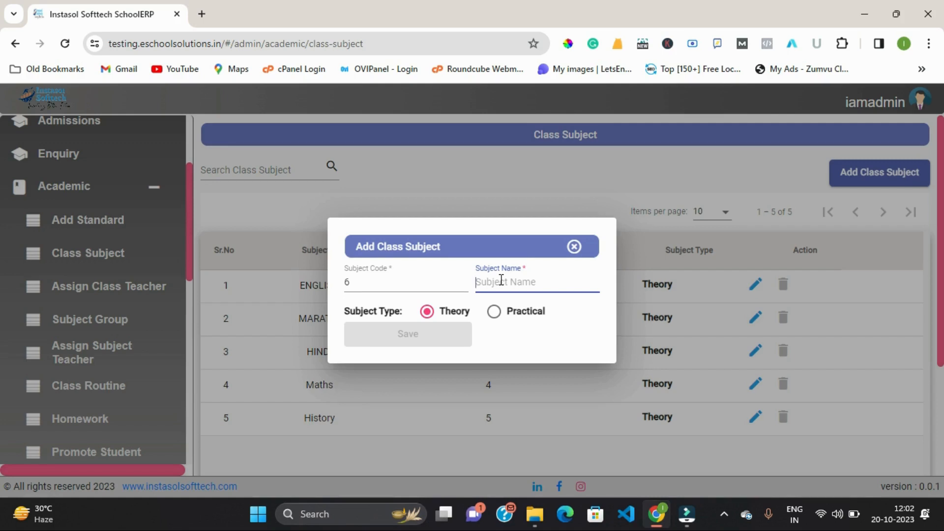
text(Hindi)
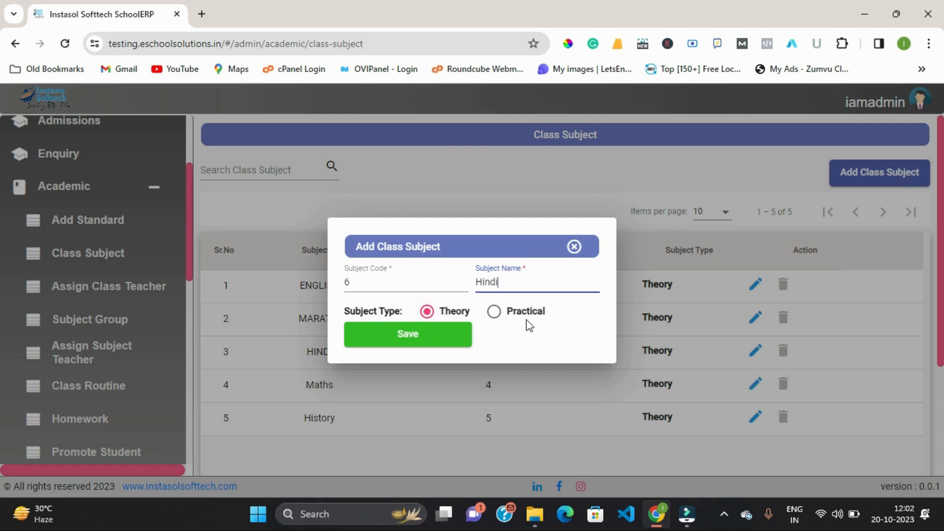
click(494, 311)
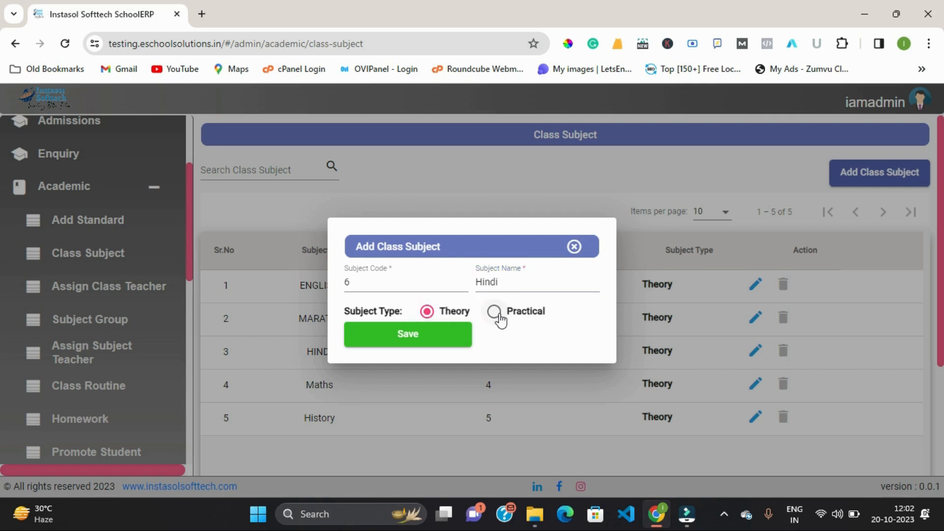
click(427, 311)
click(432, 337)
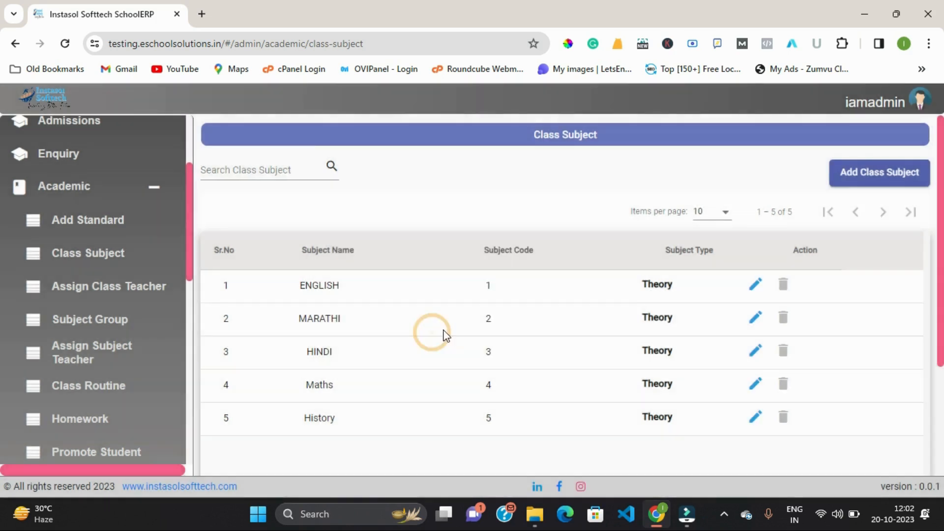
Check the class subject list for the added subject and open the Assign Class Teacher page
scroll(448, 345, down, 3)
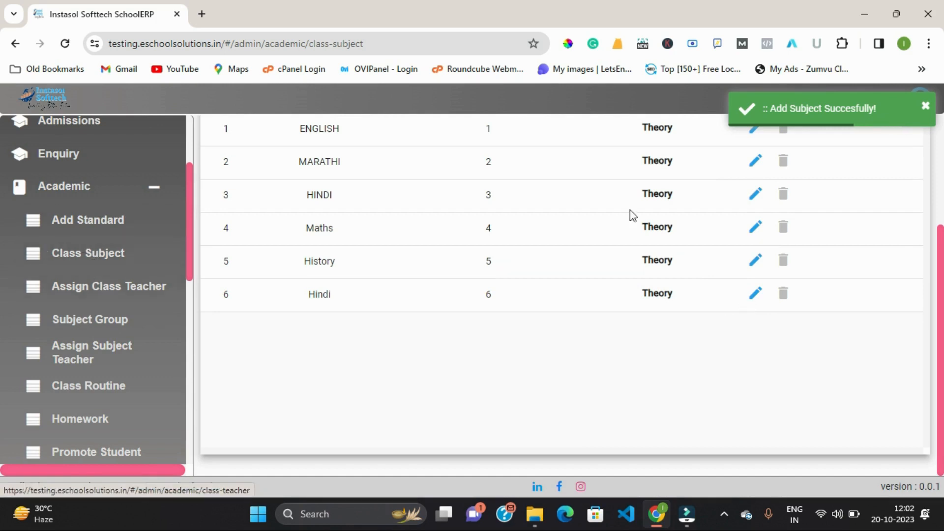
scroll(749, 247, up, 3)
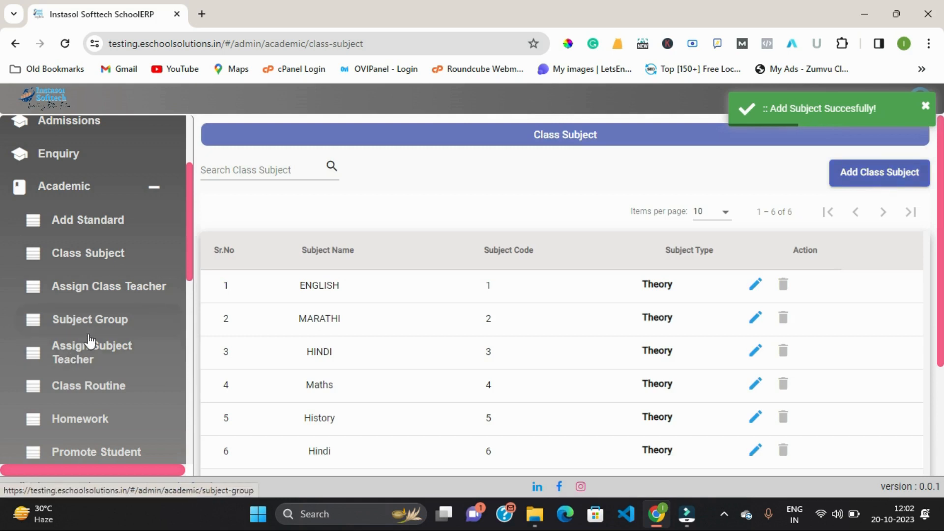
click(105, 287)
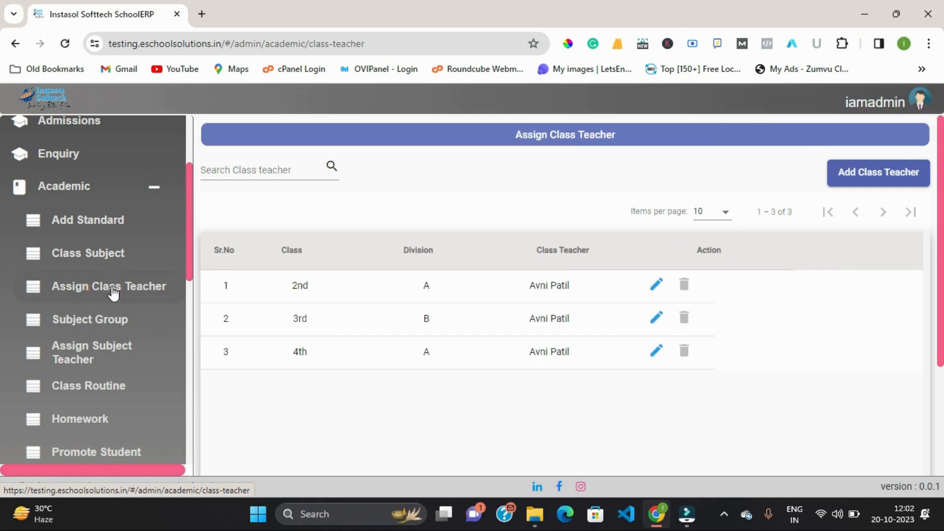
Add a class teacher assignment for standard 5th, division A, choosing the available teacher, and save it
click(851, 171)
click(350, 293)
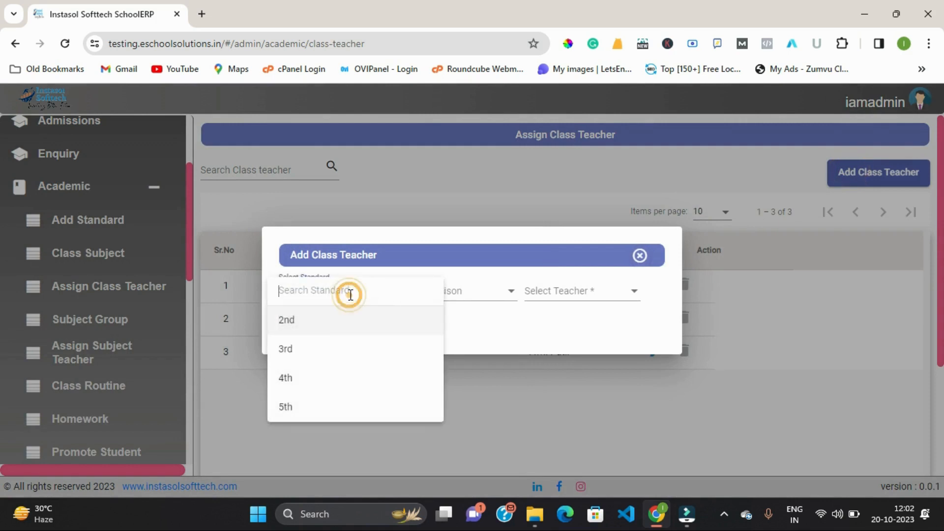
click(312, 406)
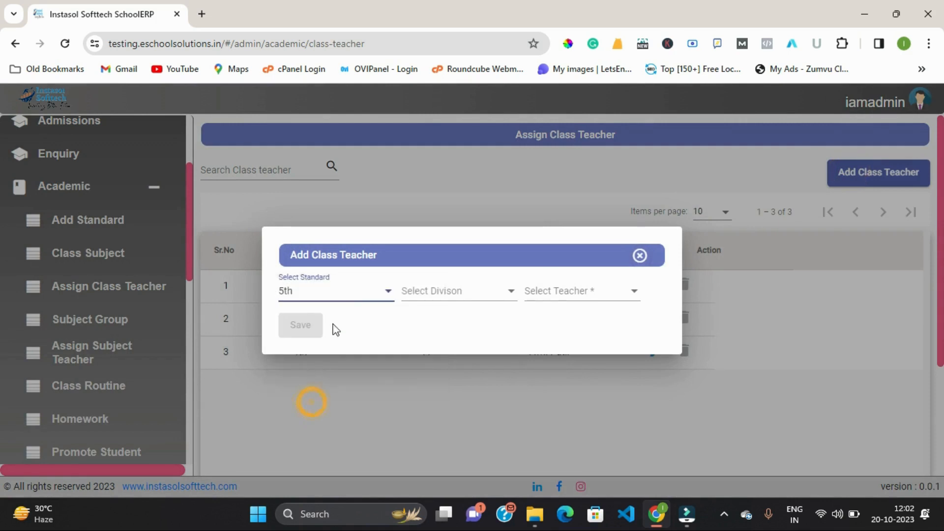
click(450, 291)
click(444, 327)
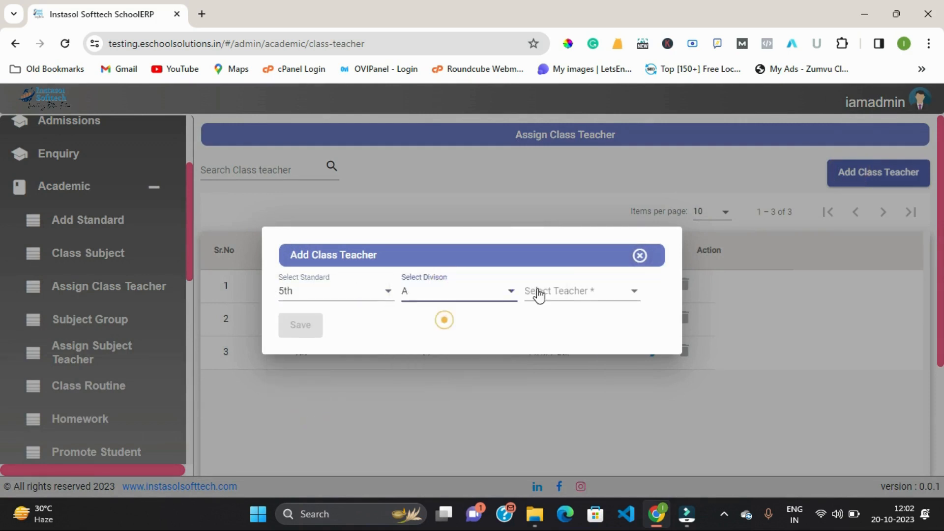
click(574, 292)
click(569, 321)
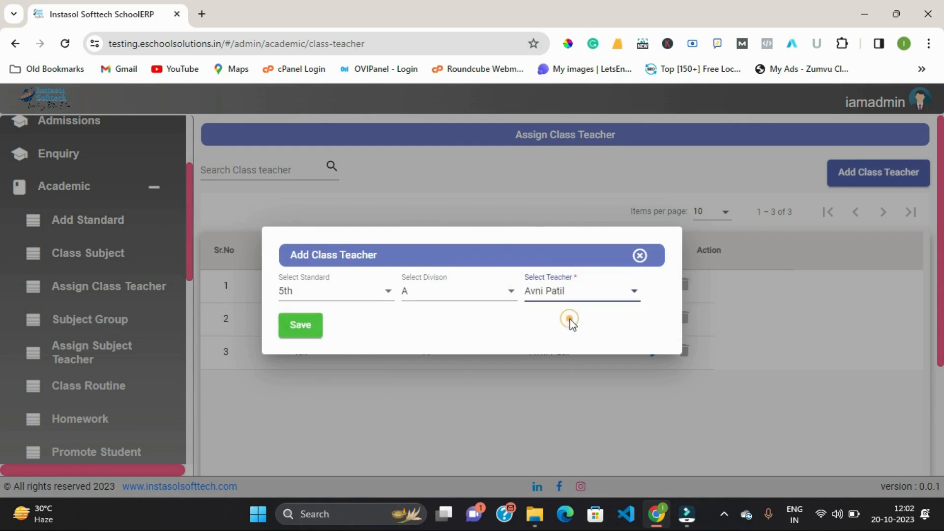
click(308, 329)
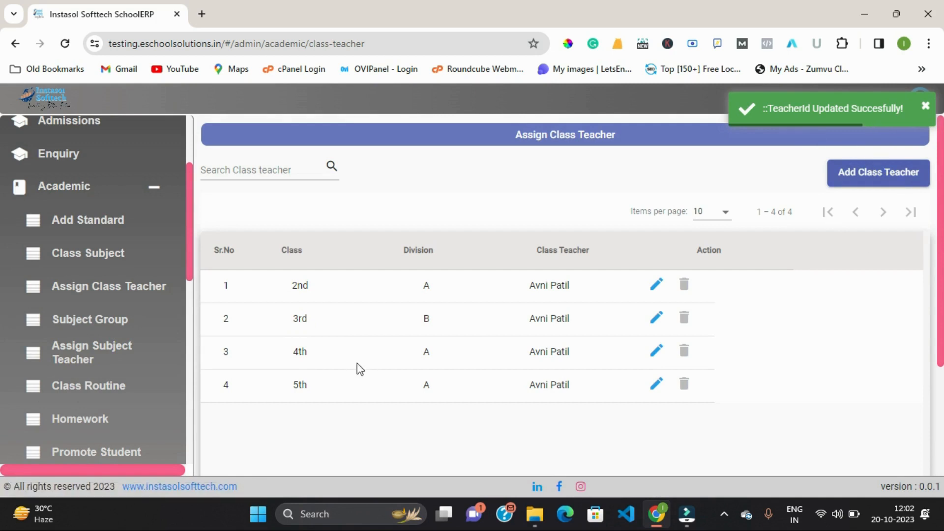
Open the Subject Group page and start a new class subject entry for standard 5th, division A
click(86, 324)
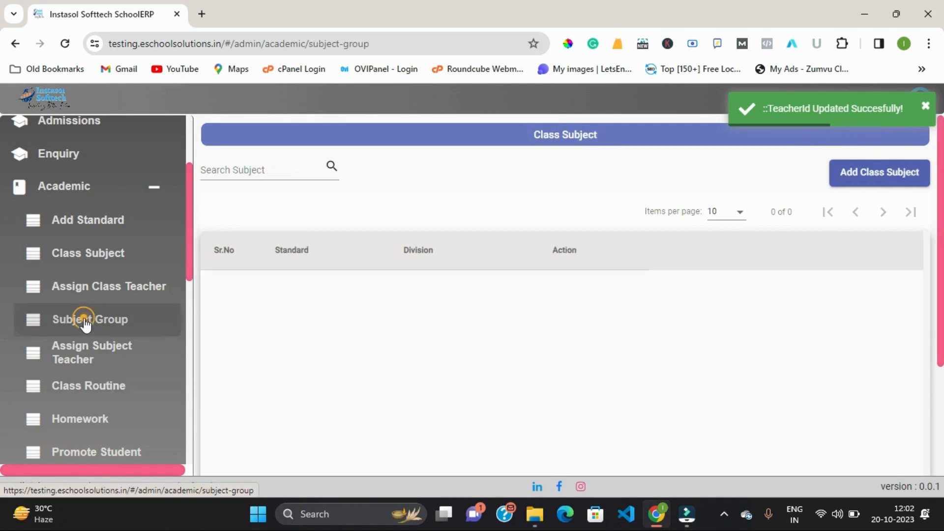
click(865, 174)
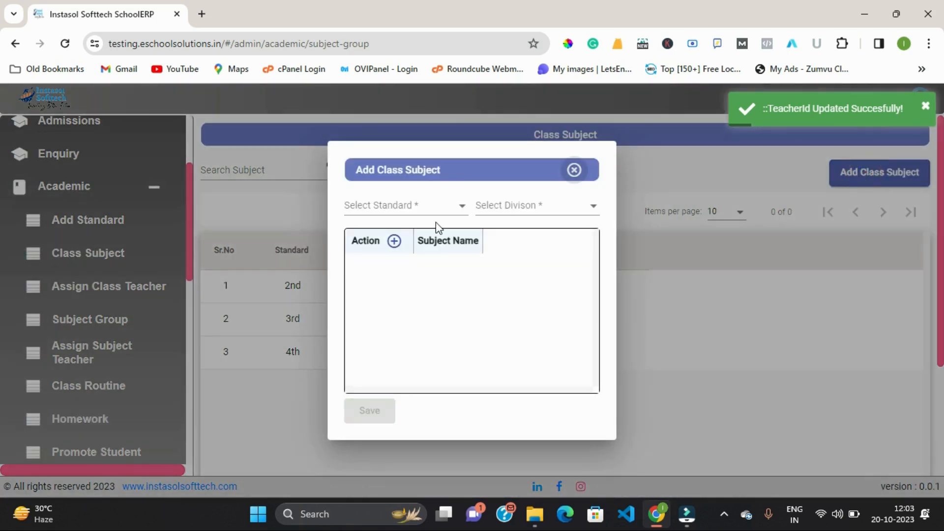
click(385, 206)
click(374, 322)
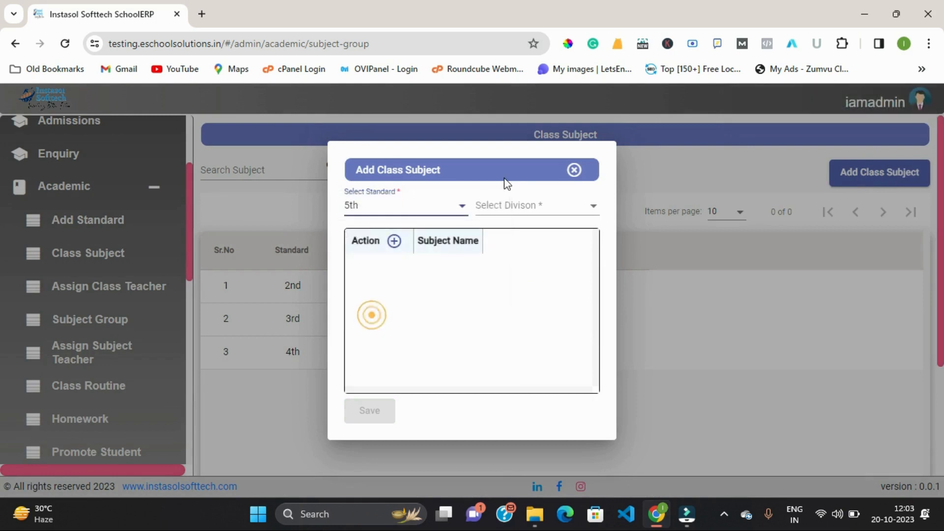
click(511, 210)
click(490, 238)
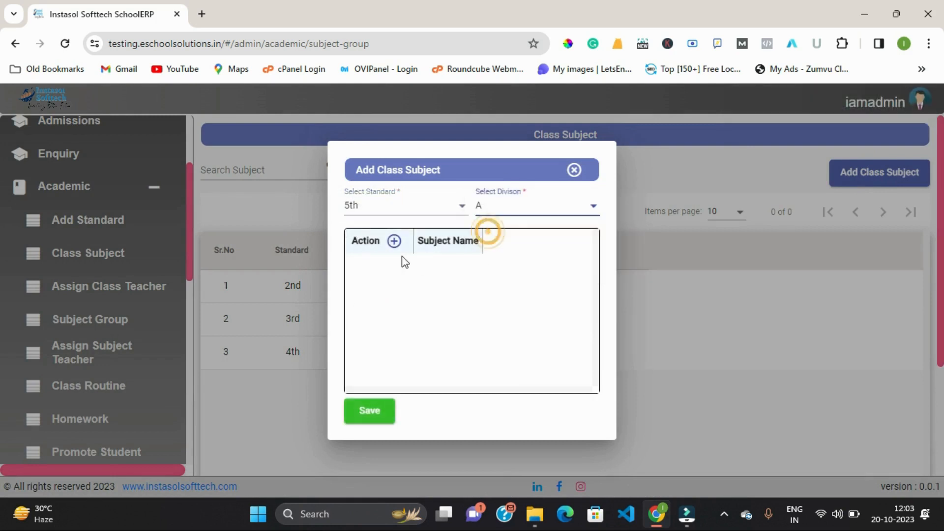
Add the subjects HINDI, History and Maths as separate rows of the subject group and save it
click(394, 241)
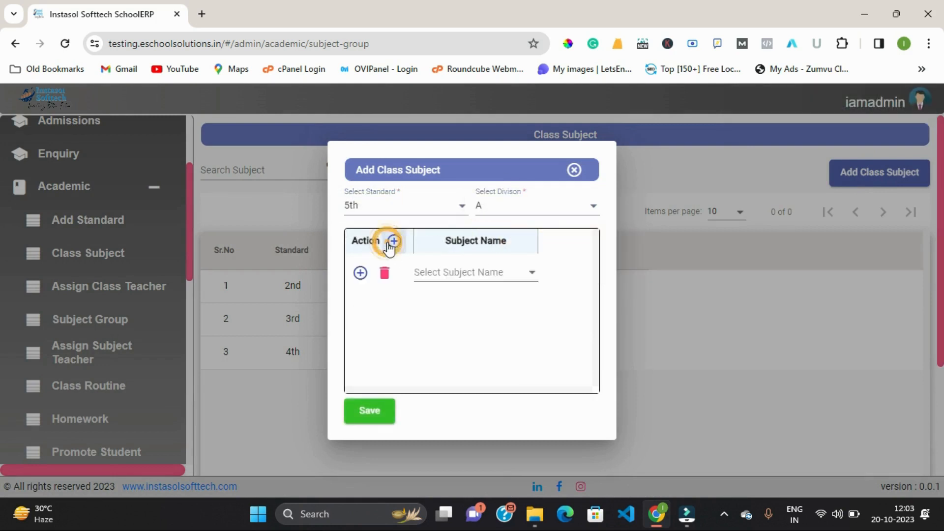
click(486, 276)
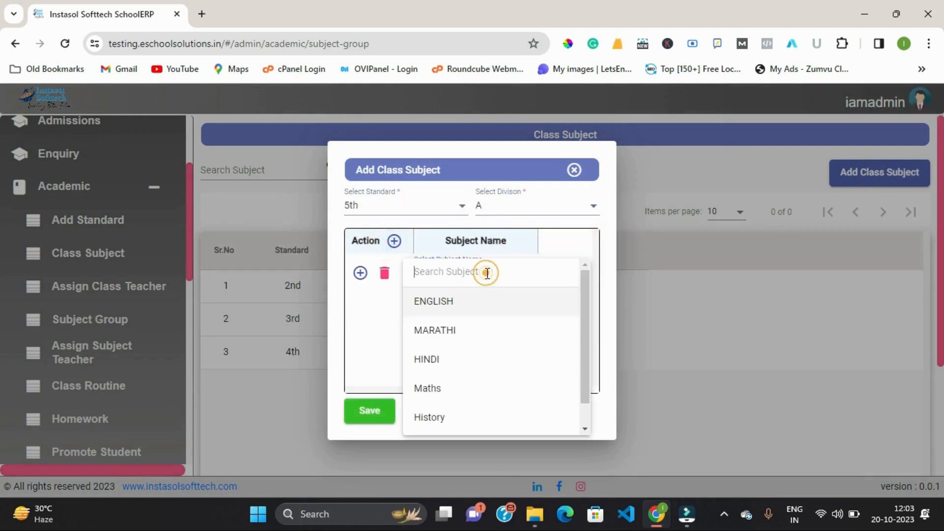
click(475, 362)
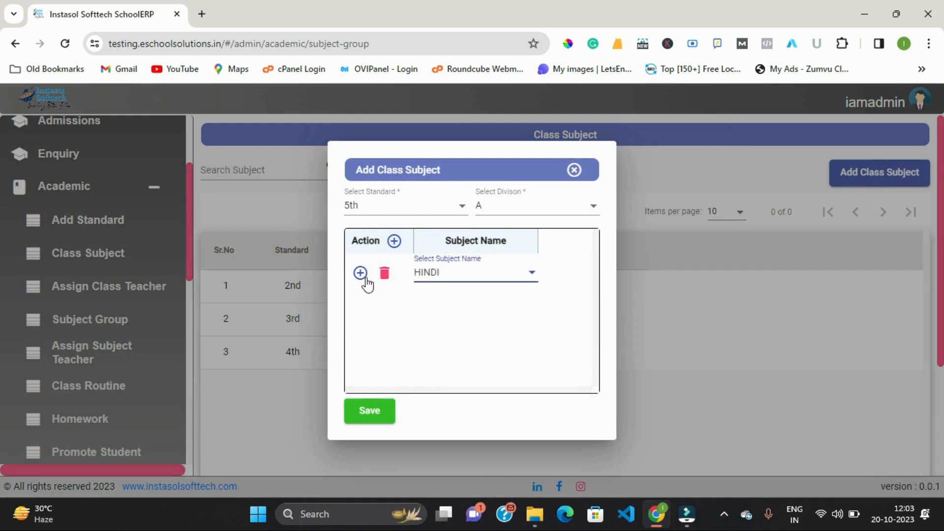
click(360, 273)
click(463, 313)
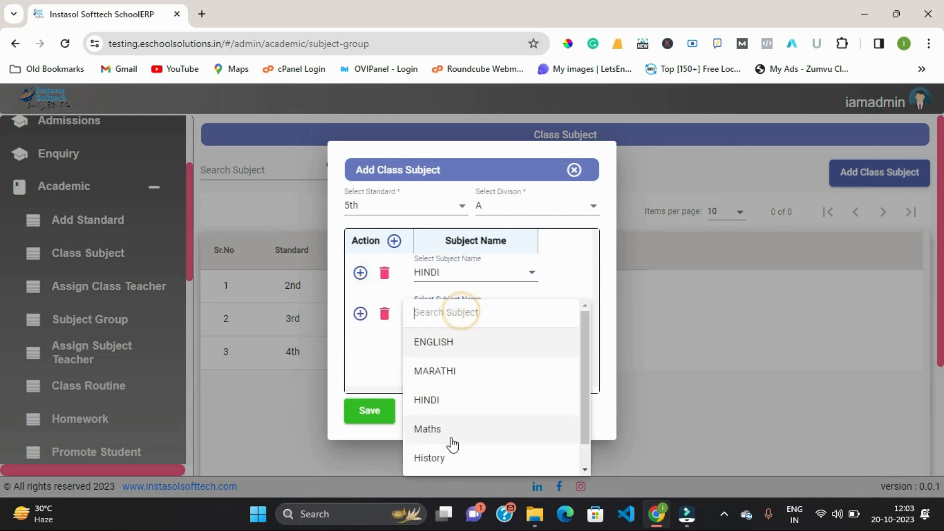
click(449, 456)
click(361, 313)
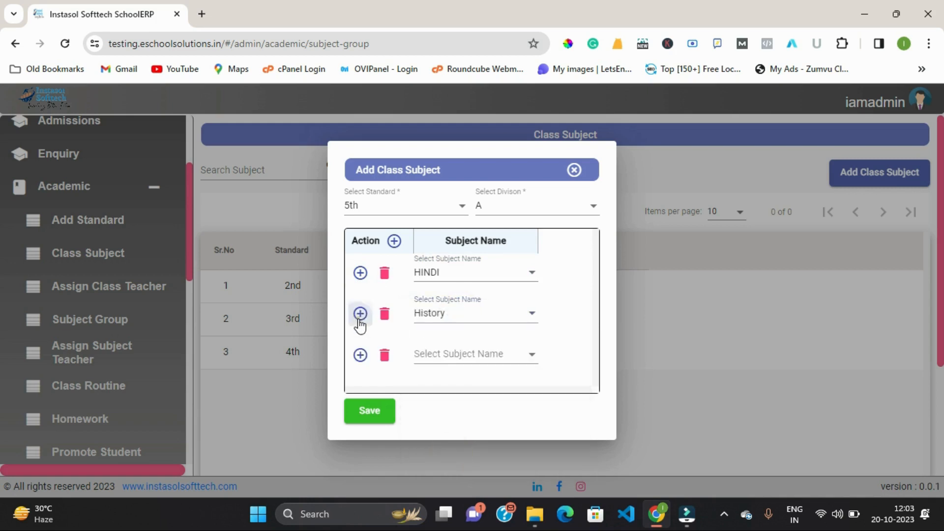
click(448, 356)
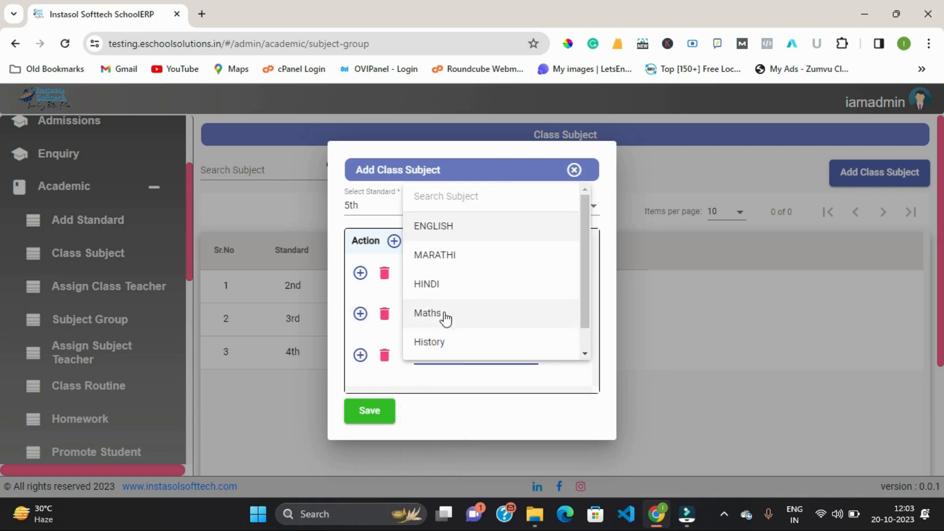
click(444, 317)
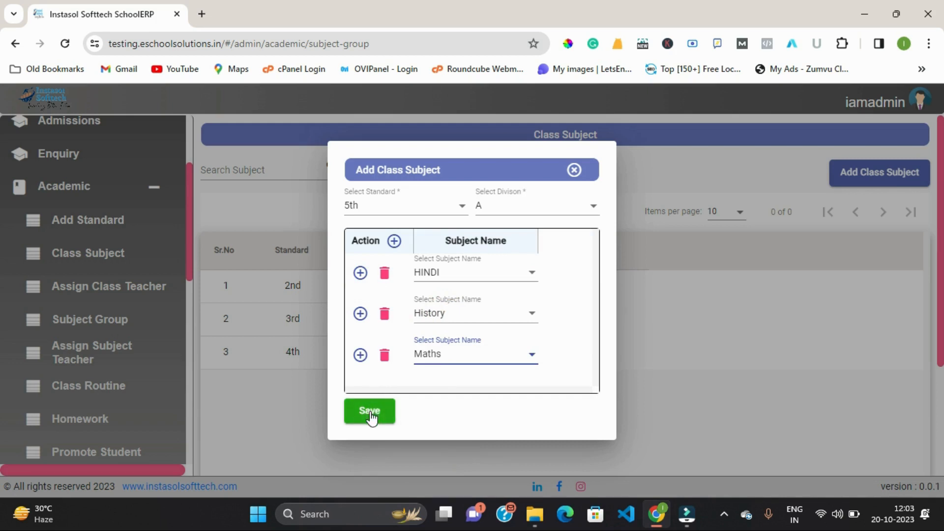
click(370, 412)
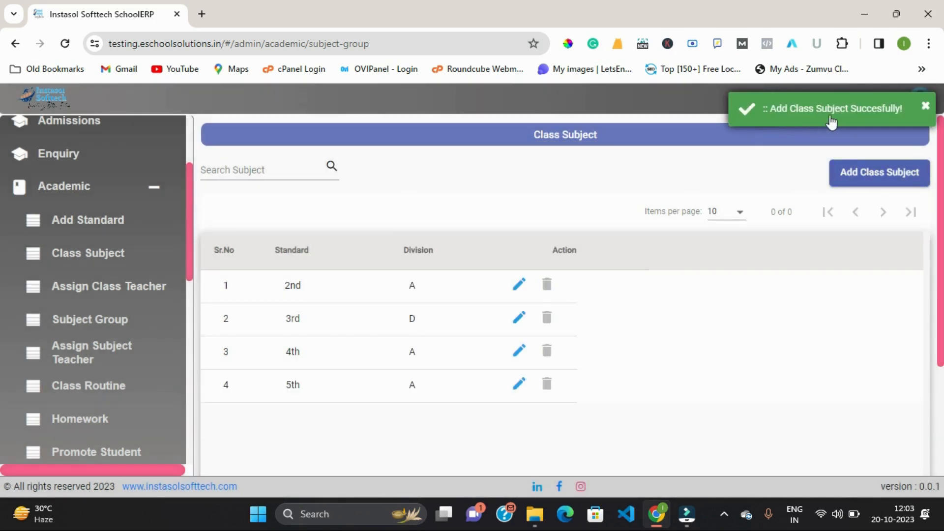
Open the Assign Subject Teacher page and start a new class subject entry for standard 5th, division A
scroll(364, 301, down, 3)
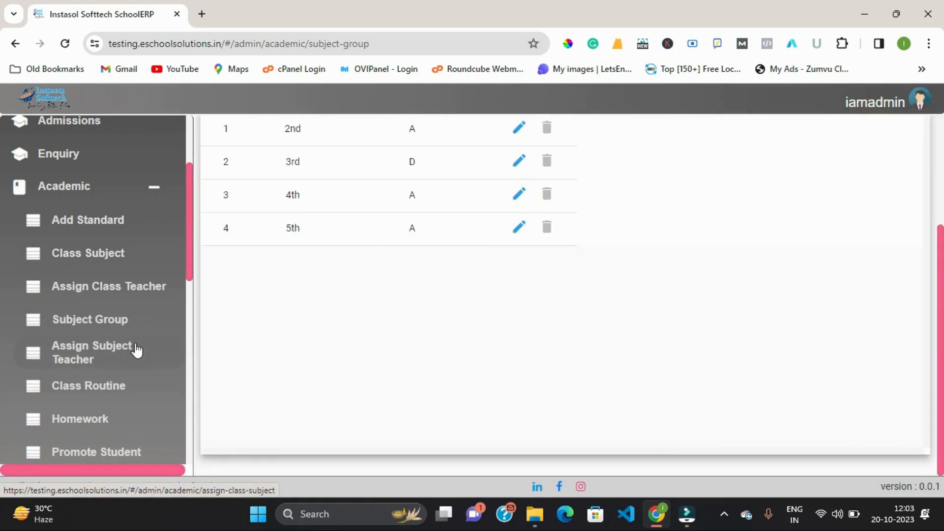
click(137, 354)
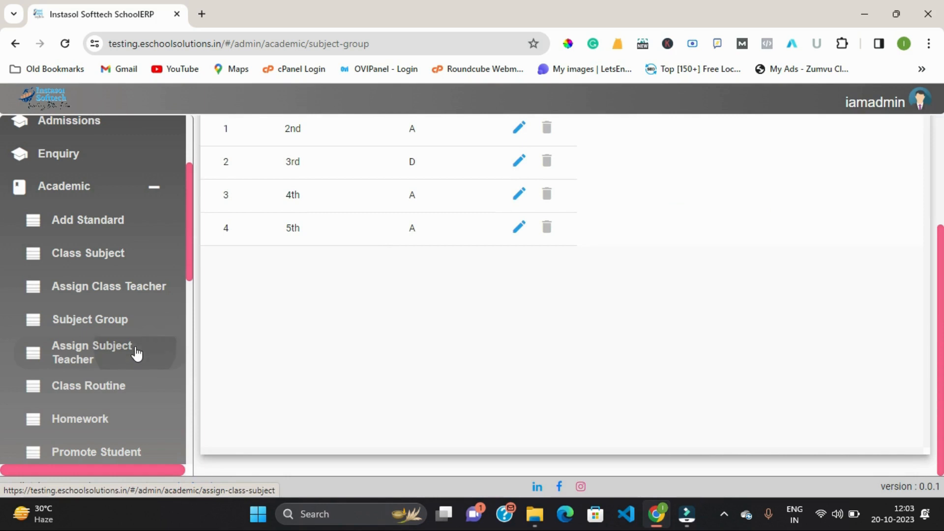
scroll(579, 266, up, 3)
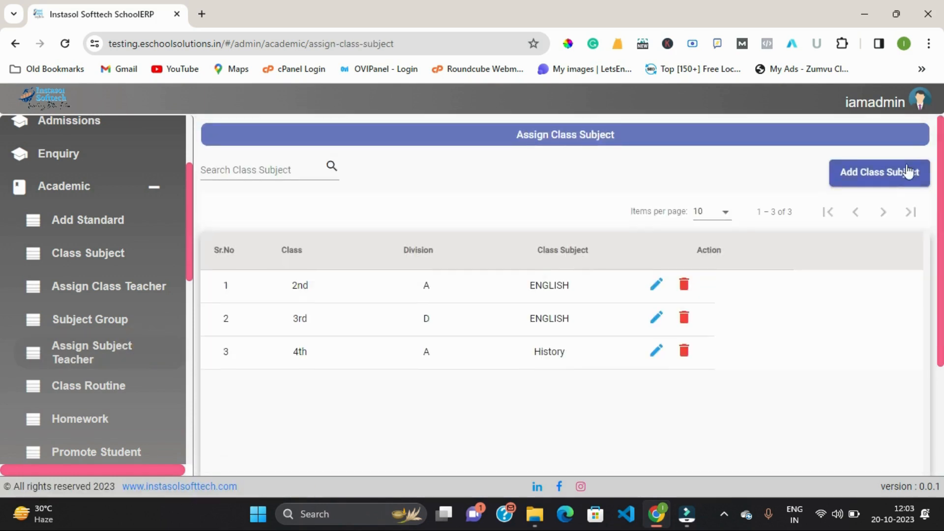
click(878, 178)
click(445, 273)
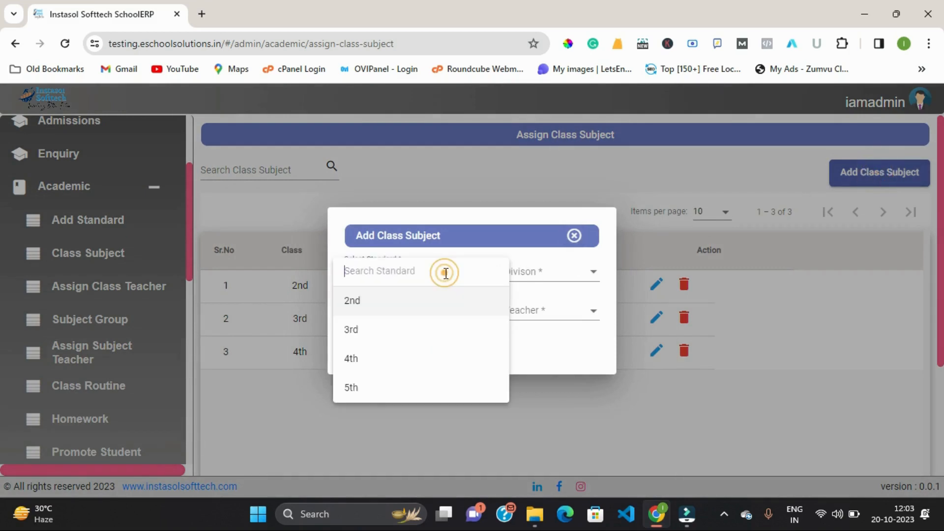
click(386, 390)
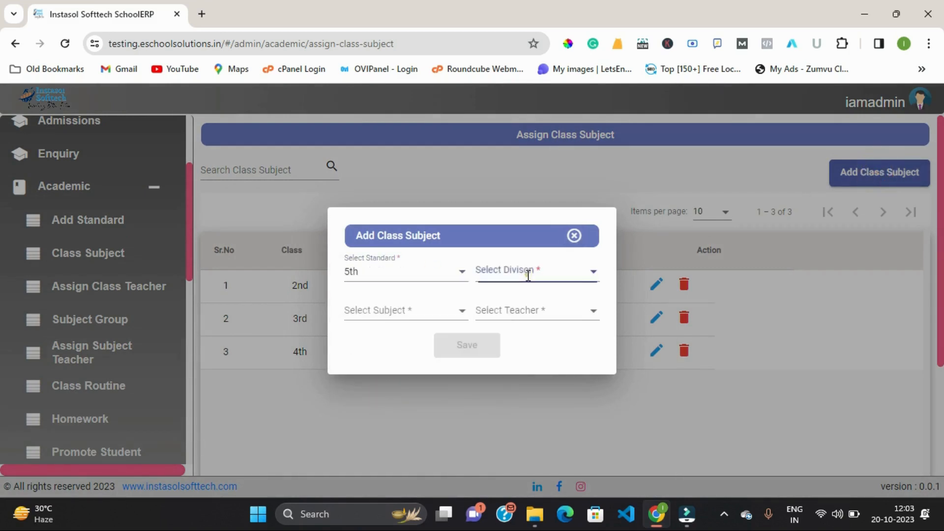
click(527, 274)
click(492, 295)
Set the subject to History, choose the available teacher, and save the subject teacher assignment
click(407, 311)
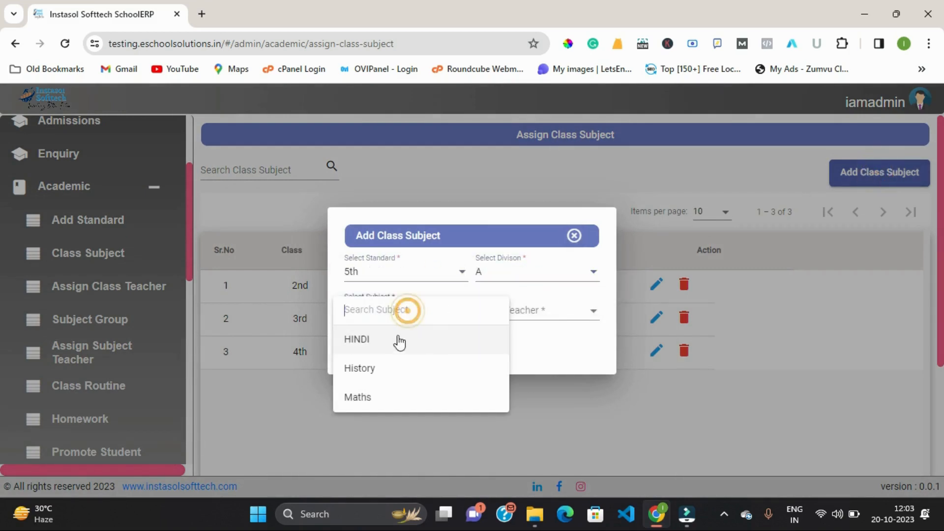
click(385, 373)
click(533, 311)
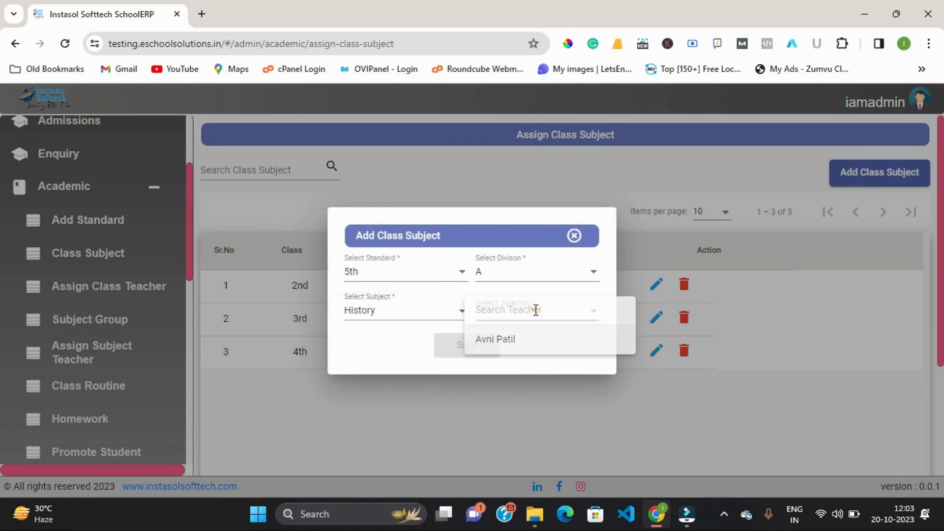
click(526, 343)
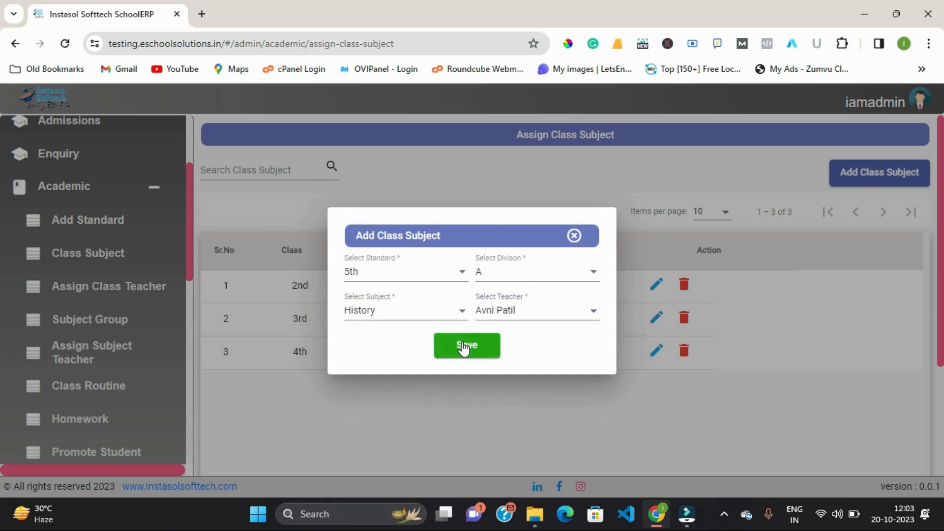
click(465, 346)
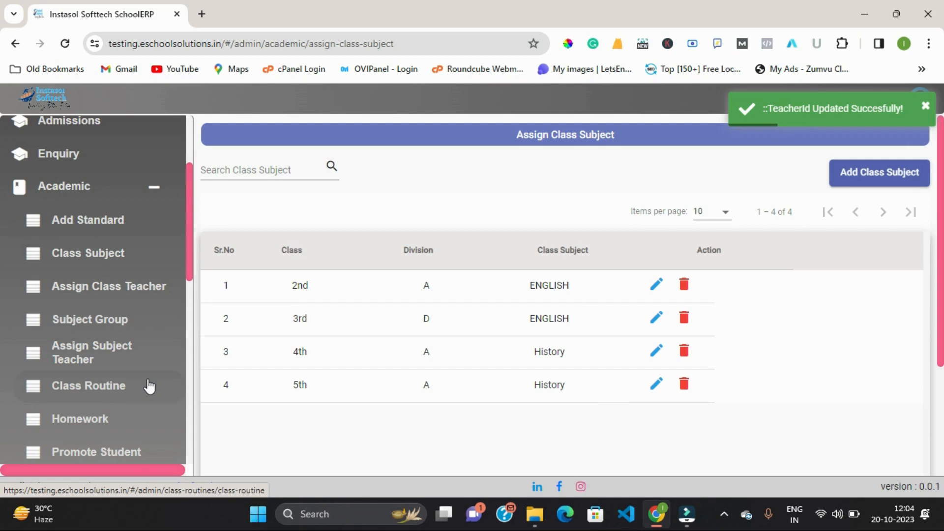
Open the Class Routine page and start a new routine for standard 5th, division A
click(152, 359)
click(137, 392)
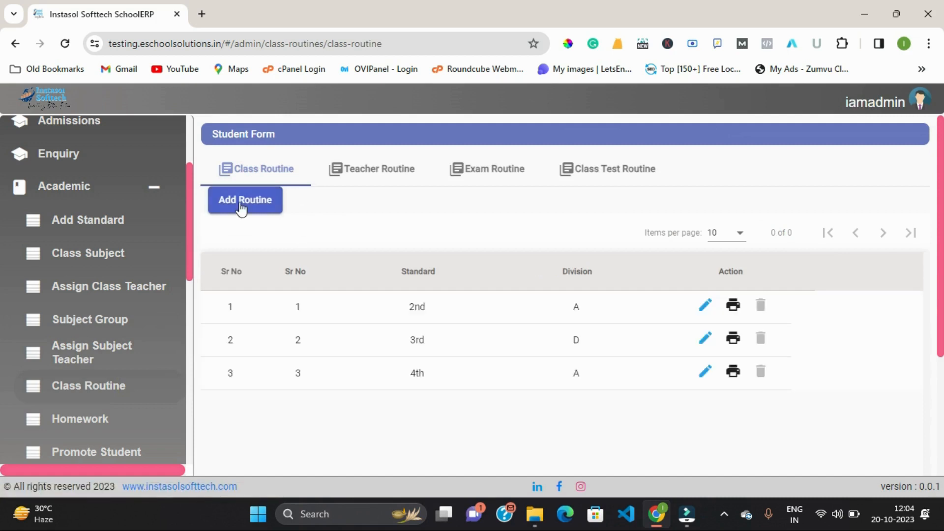
click(241, 206)
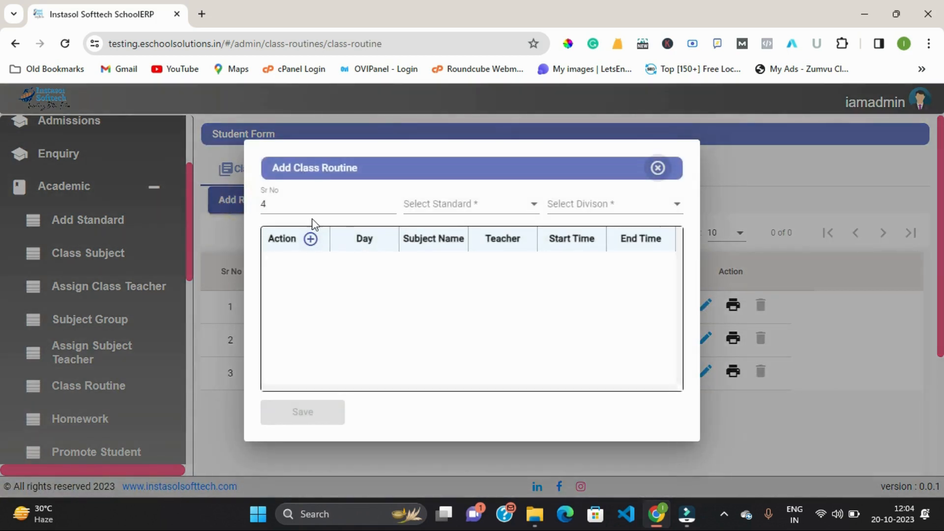
click(466, 205)
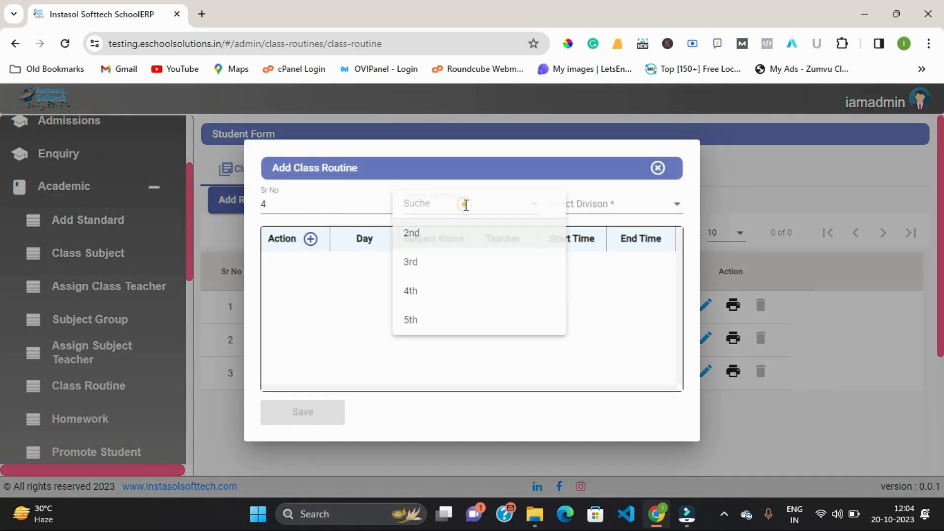
click(437, 318)
click(579, 206)
click(575, 235)
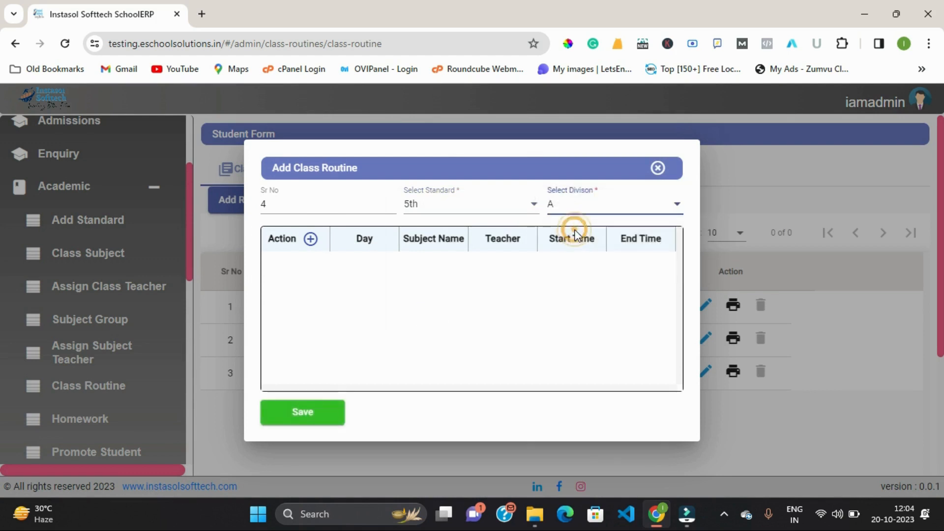
Add a row to the class routine for Monday with subject MARATHI and the available teacher
click(310, 239)
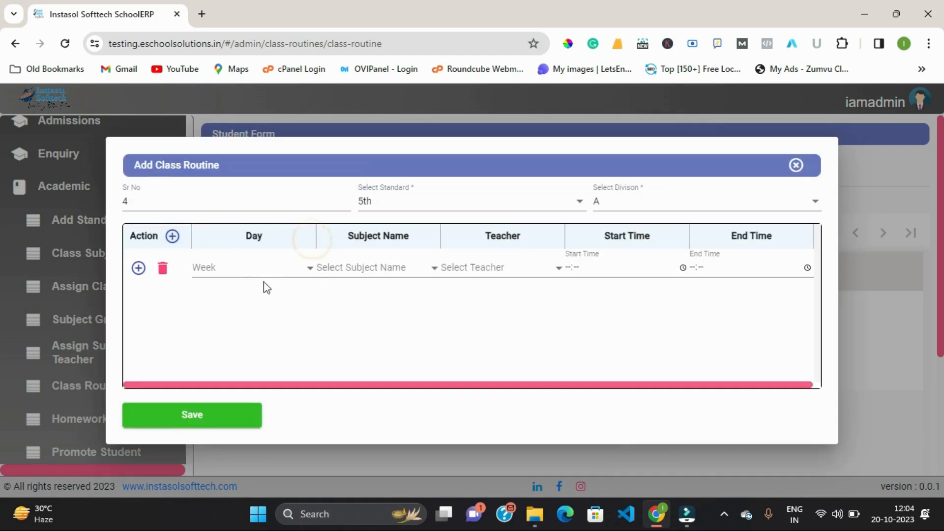
click(245, 273)
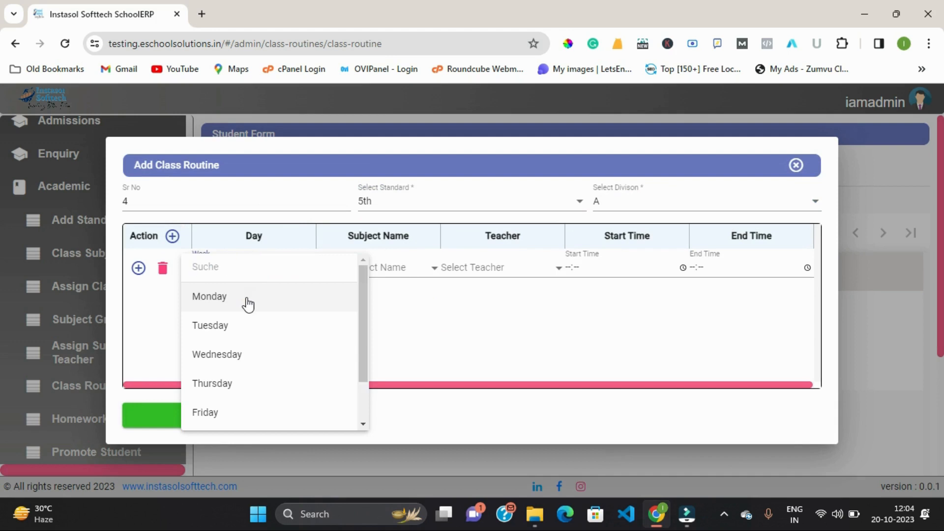
click(247, 300)
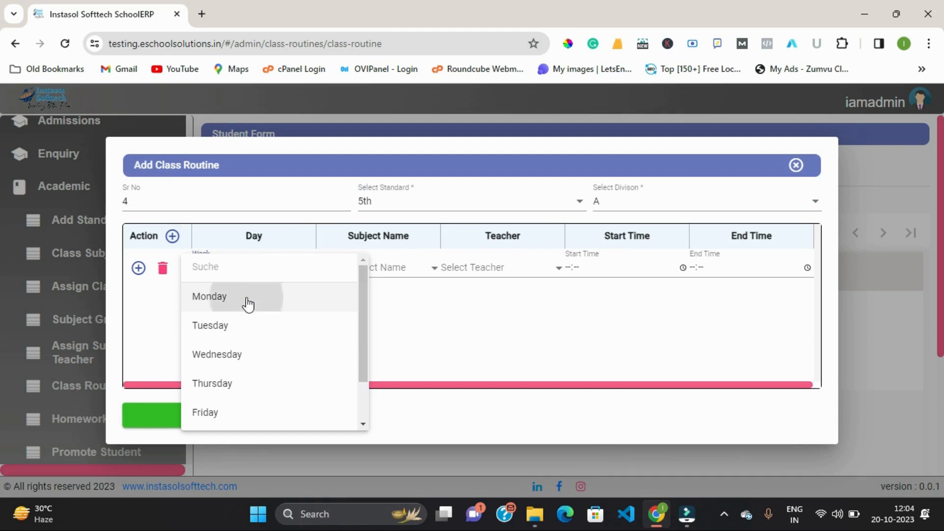
click(373, 272)
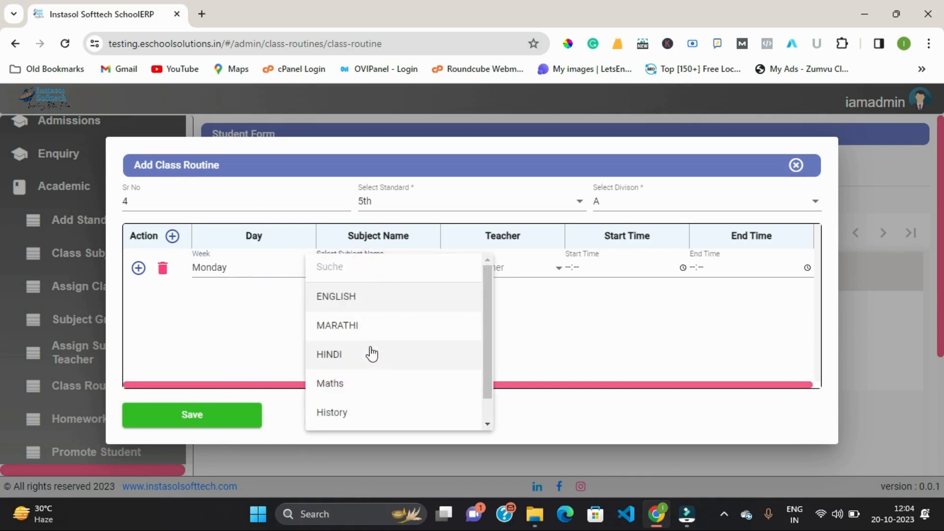
click(374, 326)
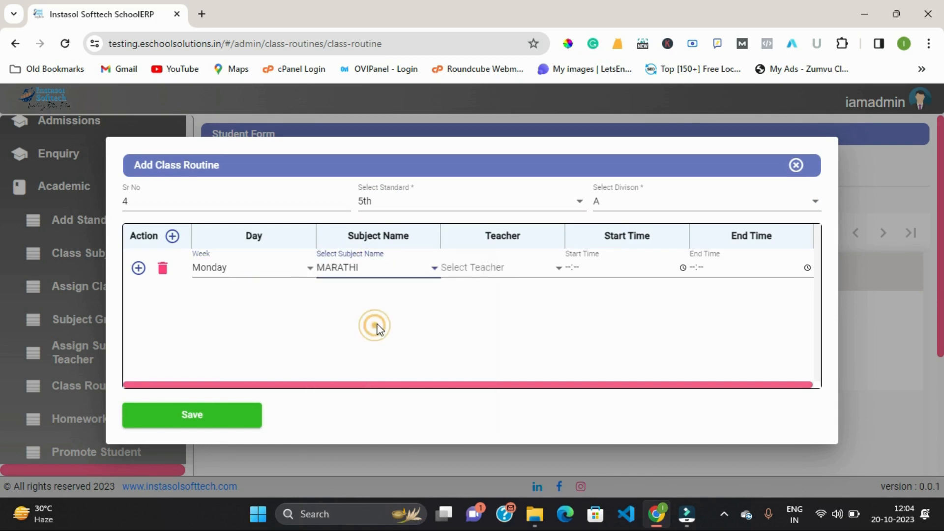
click(512, 269)
click(494, 298)
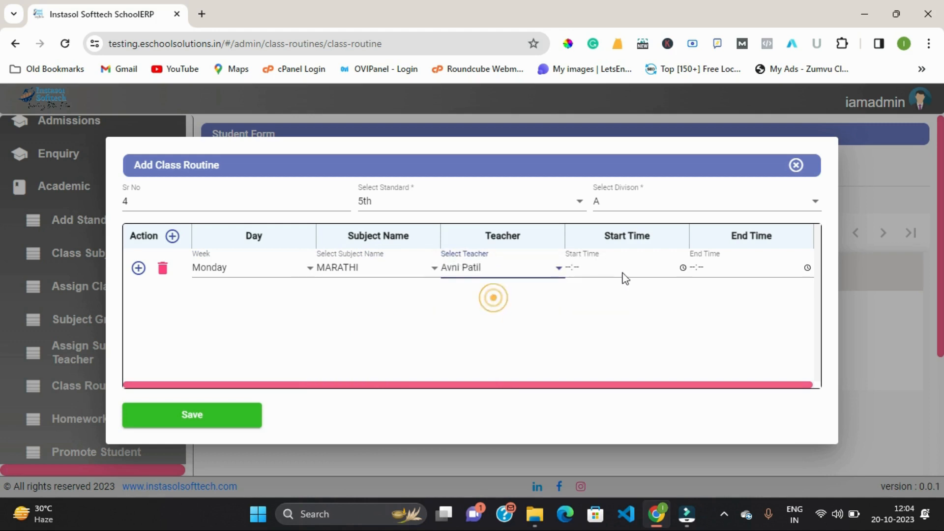
Set the Monday MARATHI period to start at 12:05 and end at 13:05, and save the class routine
click(683, 267)
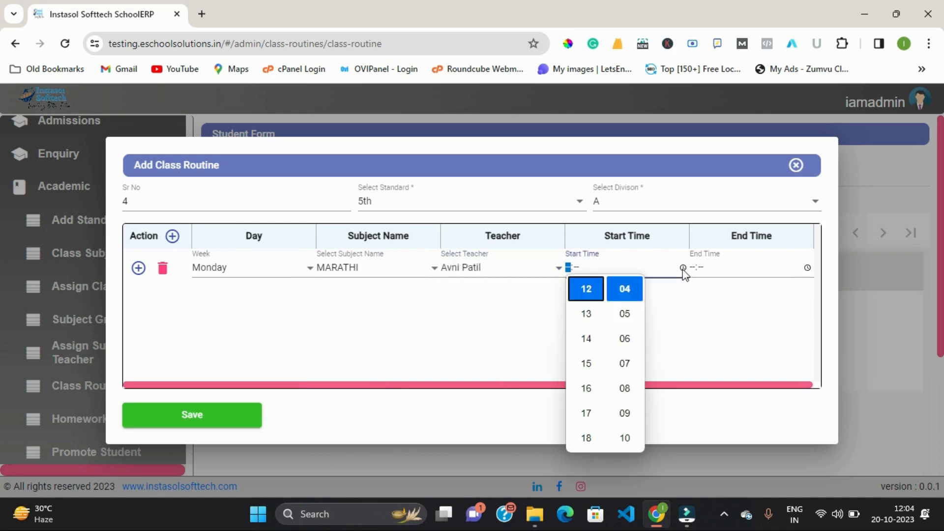
click(588, 296)
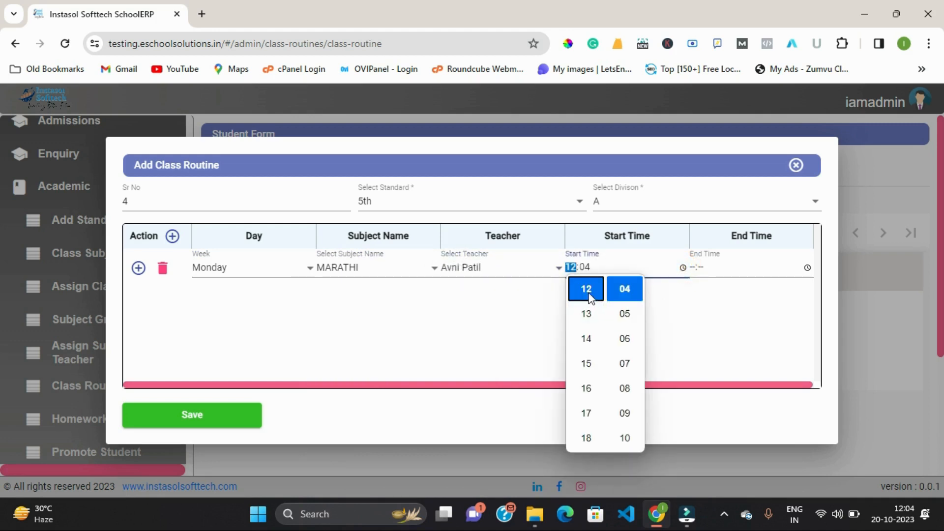
click(626, 339)
key(Up)
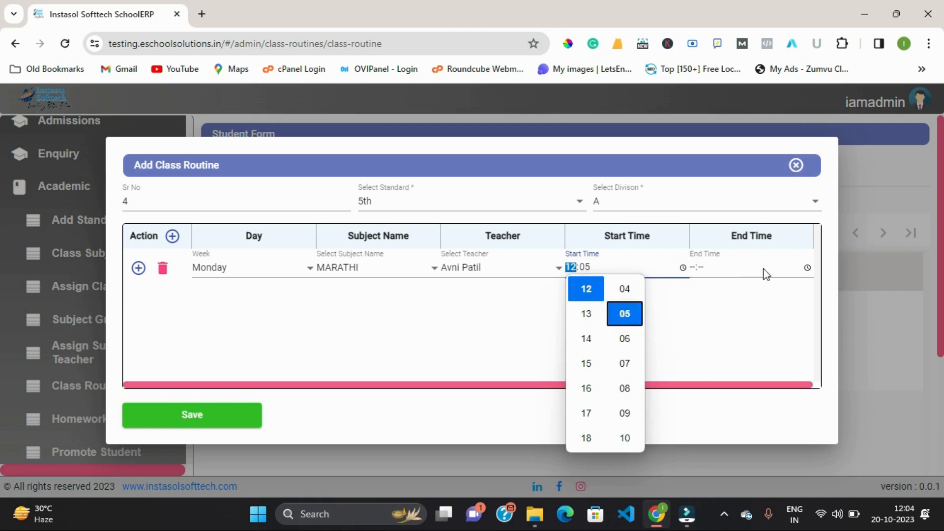
click(807, 267)
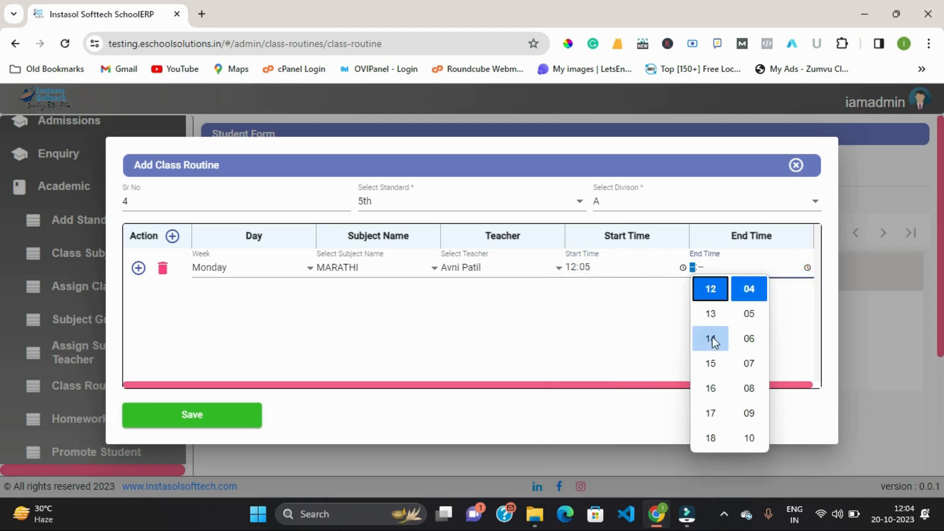
click(711, 317)
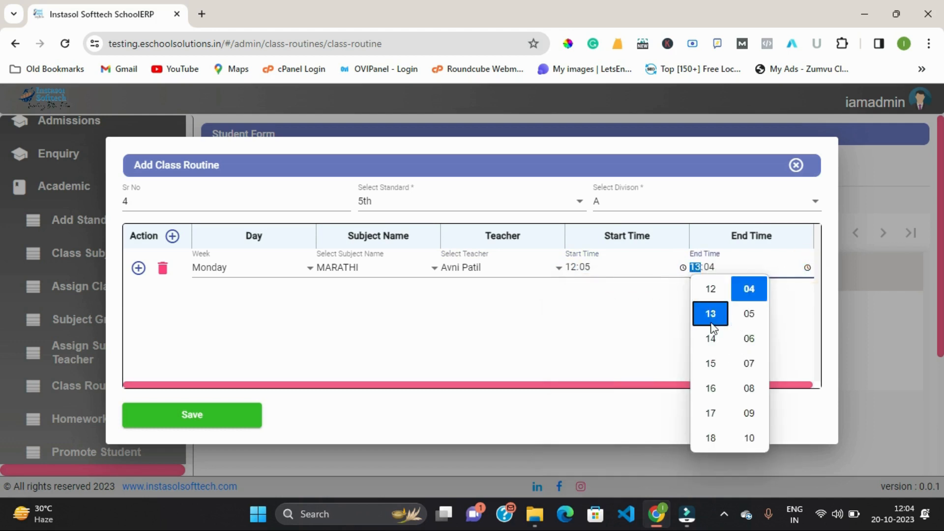
click(747, 314)
click(187, 418)
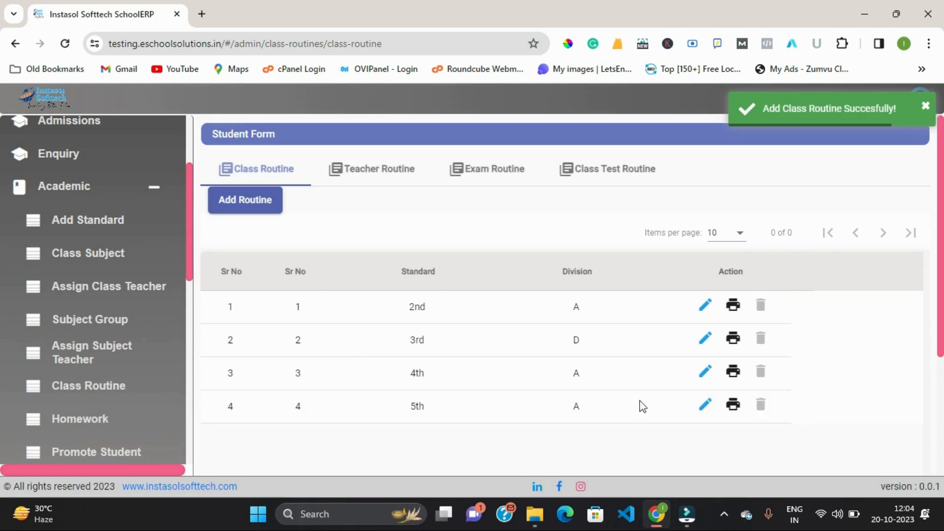
Review the saved class routine for 5th A, and view the available teacher's timetable under Teacher Routine
click(706, 406)
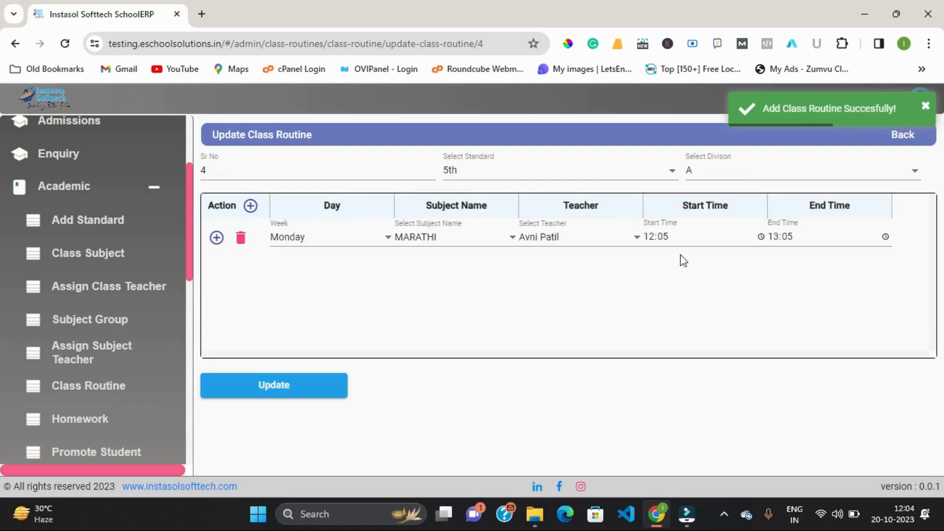
click(901, 136)
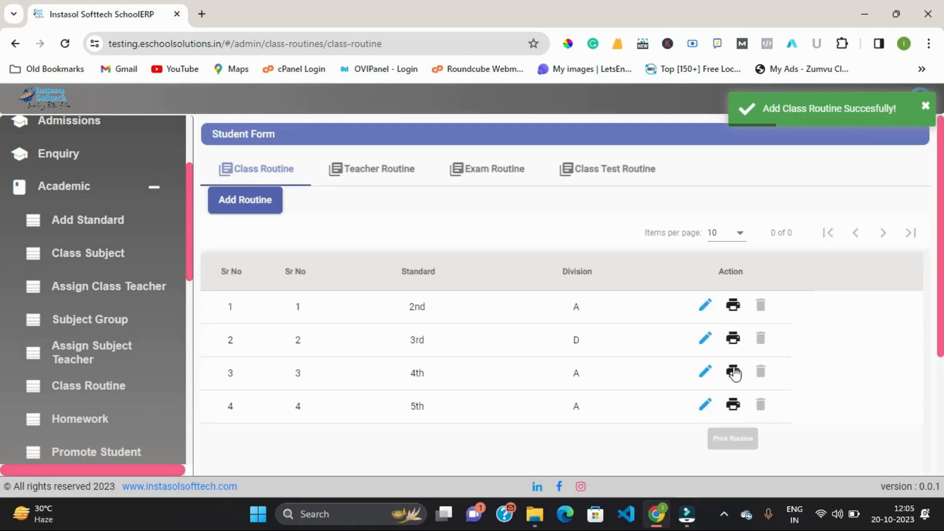
click(368, 175)
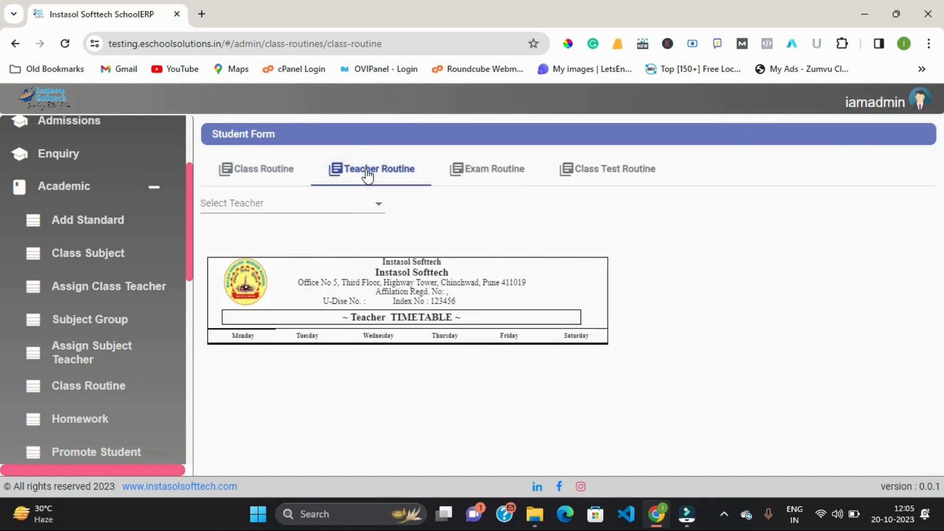
click(270, 203)
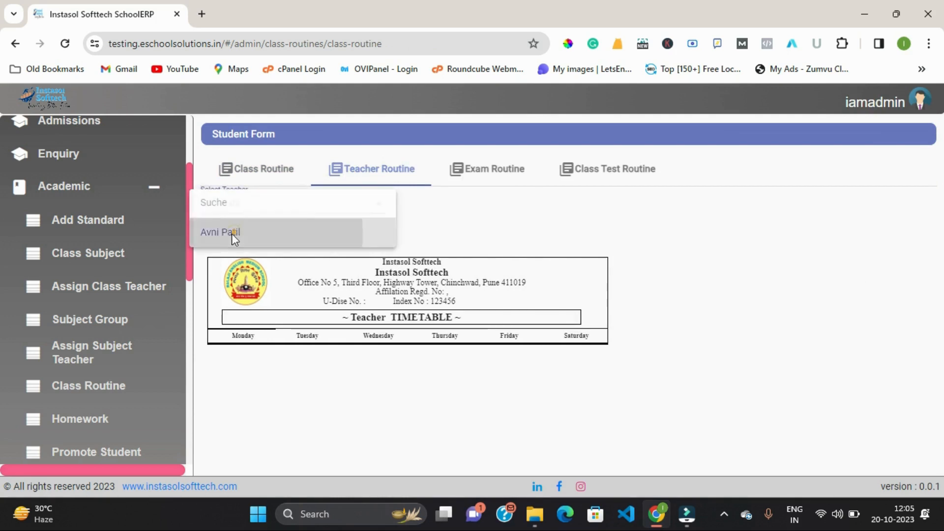
click(232, 233)
scroll(300, 240, down, 2)
scroll(300, 240, down, 1)
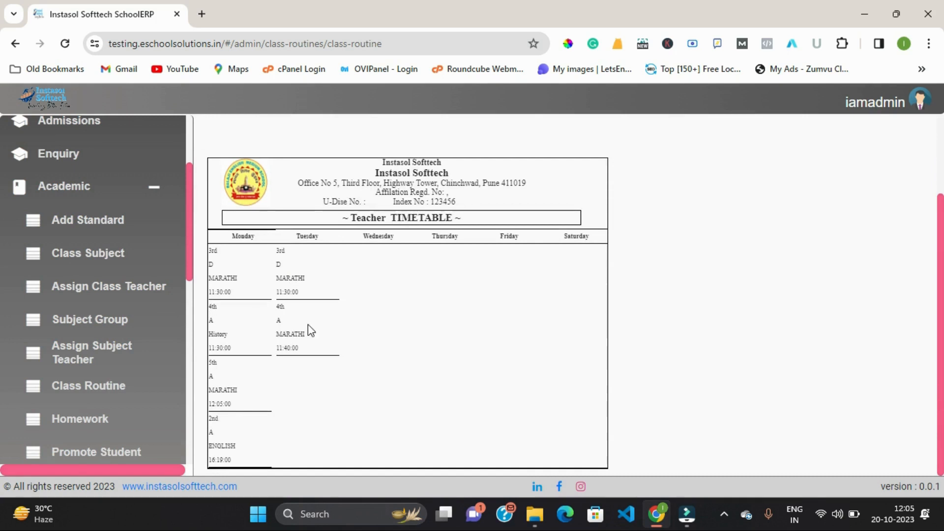
scroll(305, 333, up, 3)
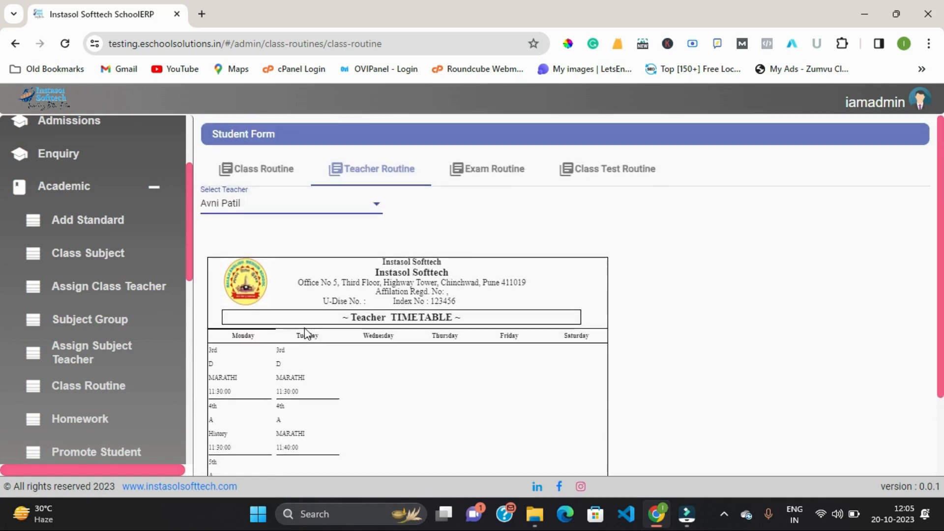
Start a new exam routine for standard 5th, division A, with exam Term I
click(497, 176)
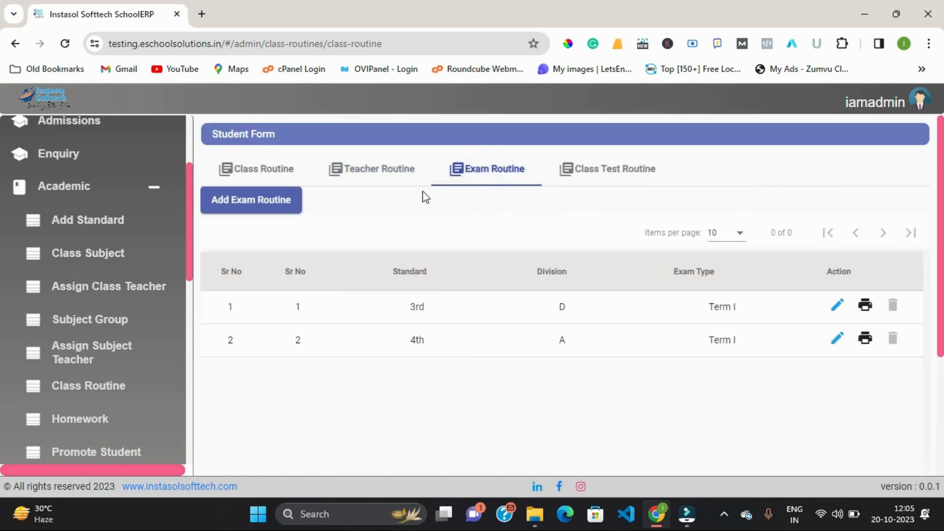
click(244, 207)
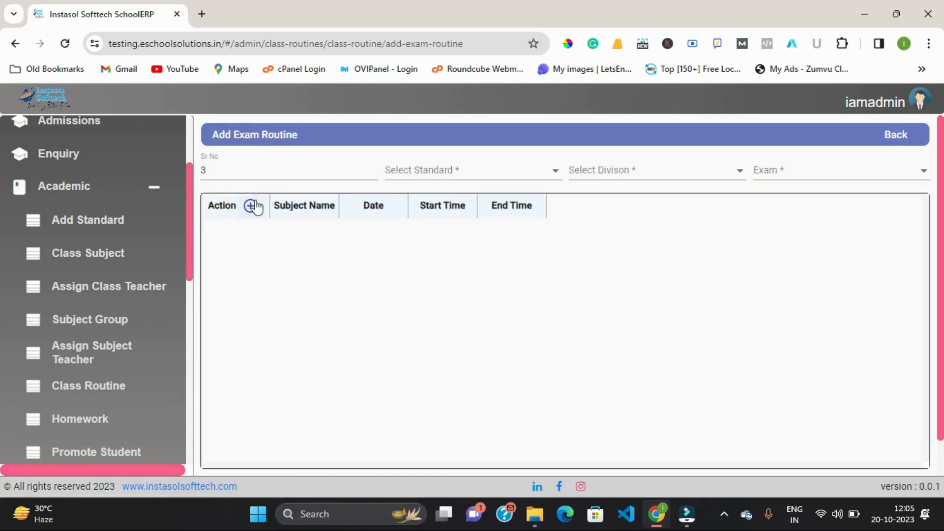
click(423, 169)
click(400, 287)
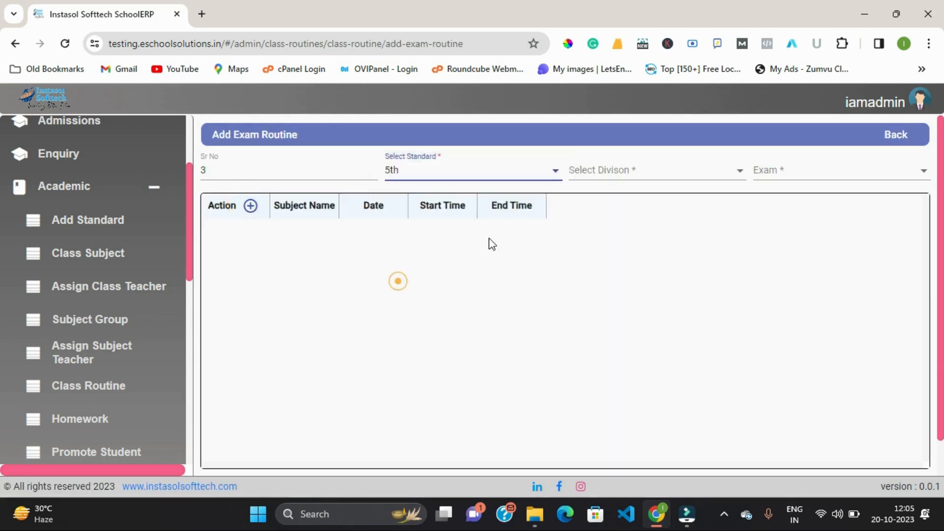
click(618, 169)
click(573, 201)
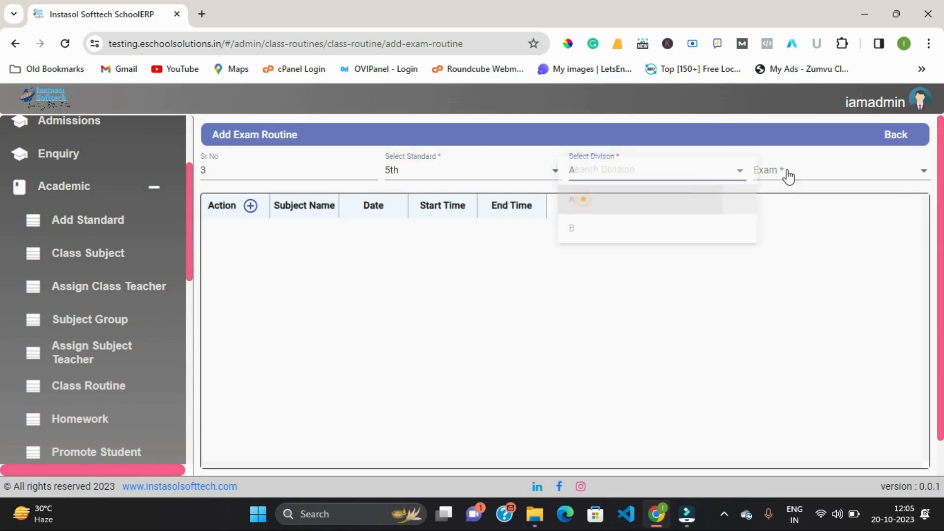
click(790, 169)
click(793, 205)
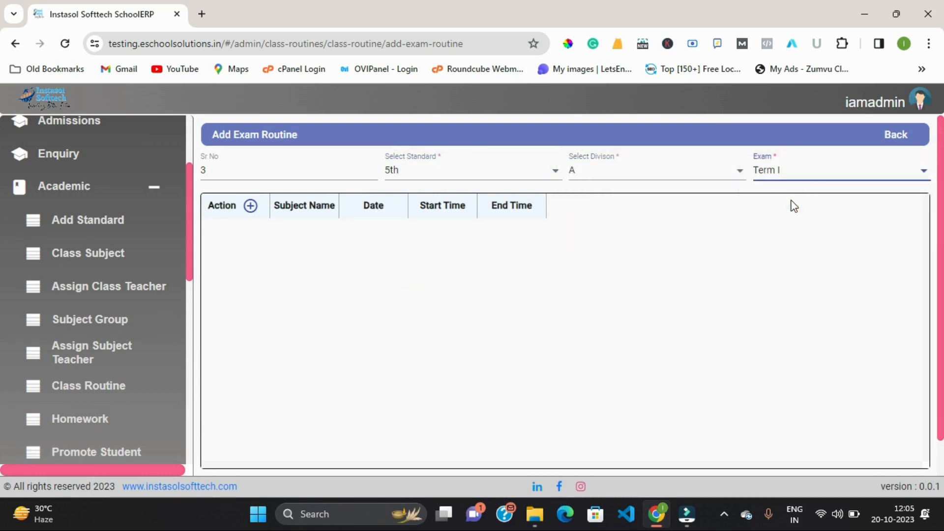
Add a row to the exam routine for subject HINDI with the date 2023/10/24
click(249, 207)
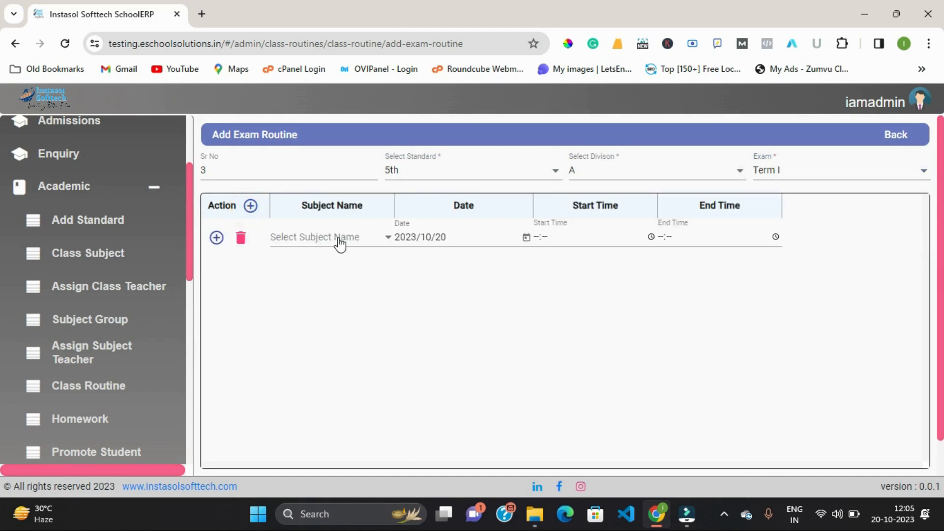
click(339, 240)
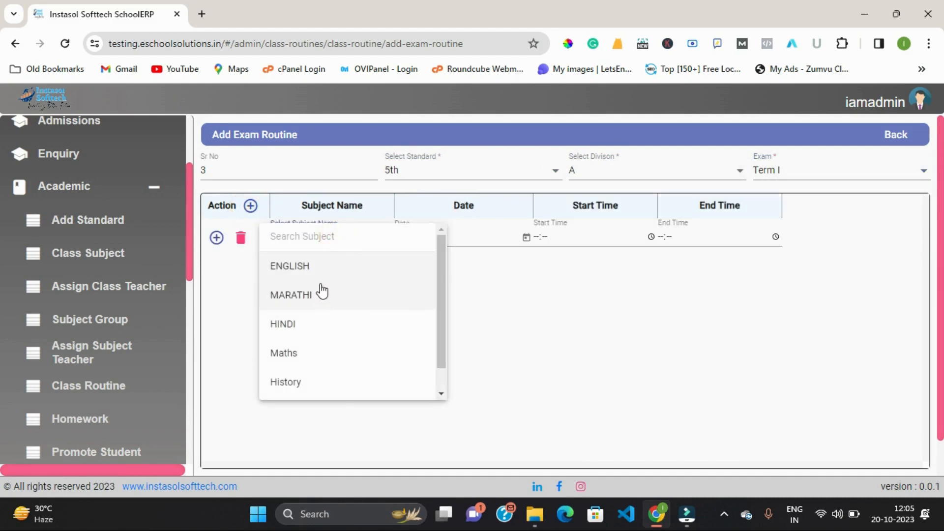
click(326, 324)
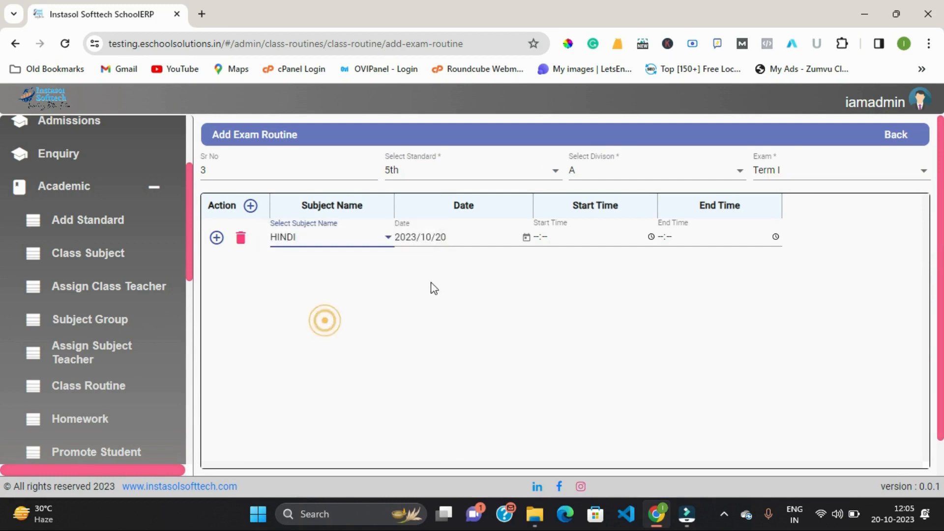
click(526, 238)
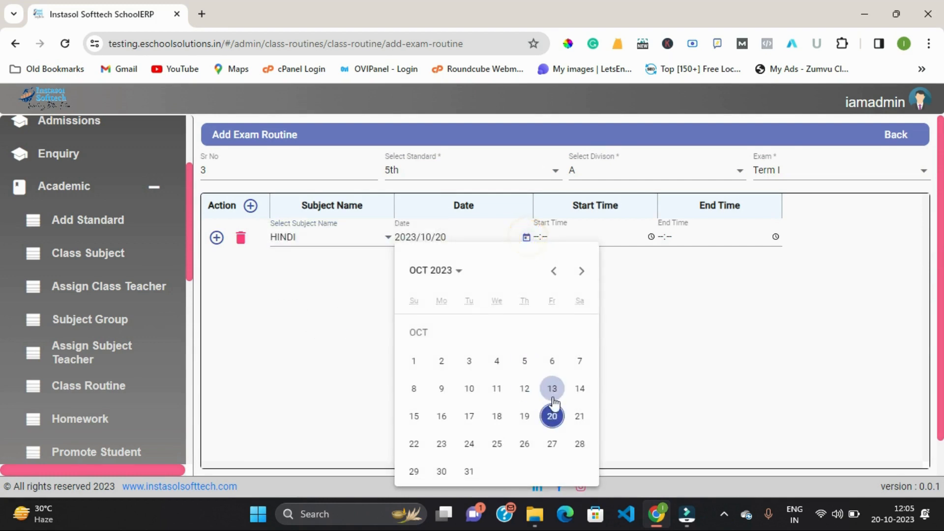
click(469, 444)
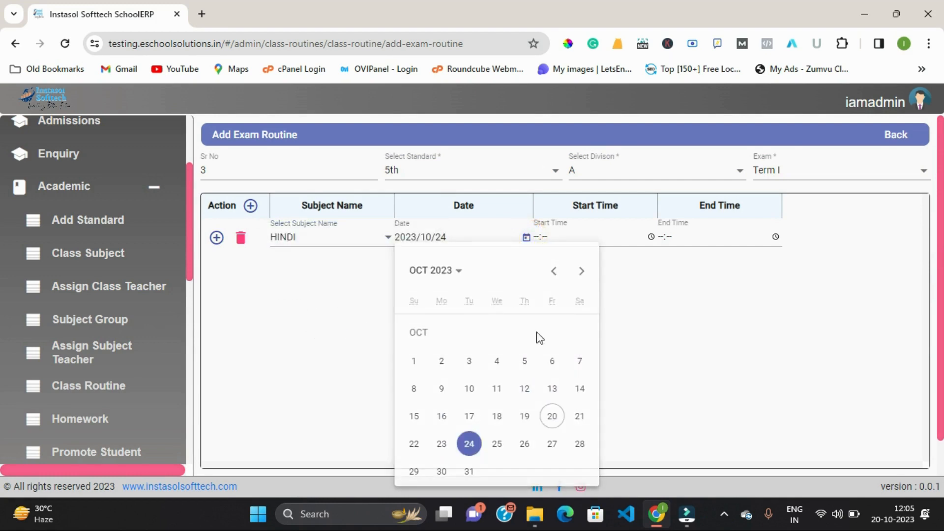
Set the HINDI exam's start time to 11:05 and its end time to 12:05
click(651, 237)
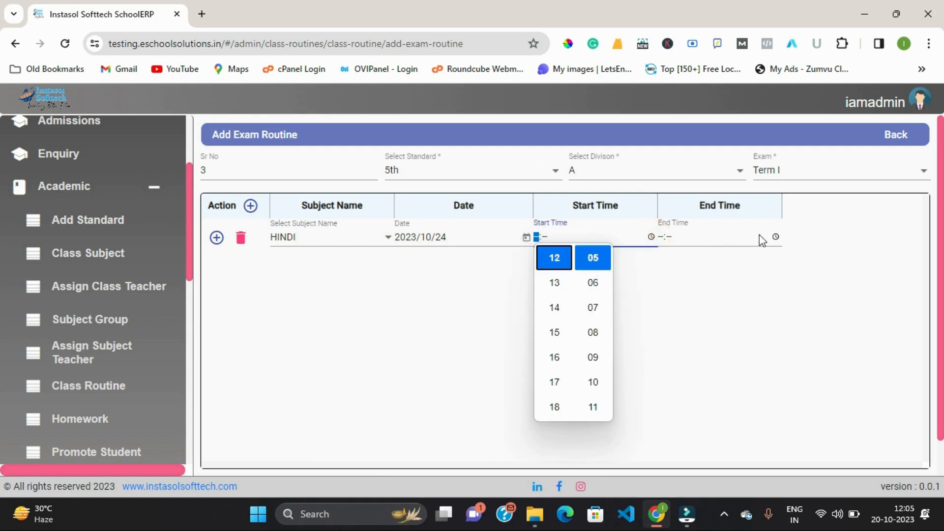
click(774, 237)
click(775, 237)
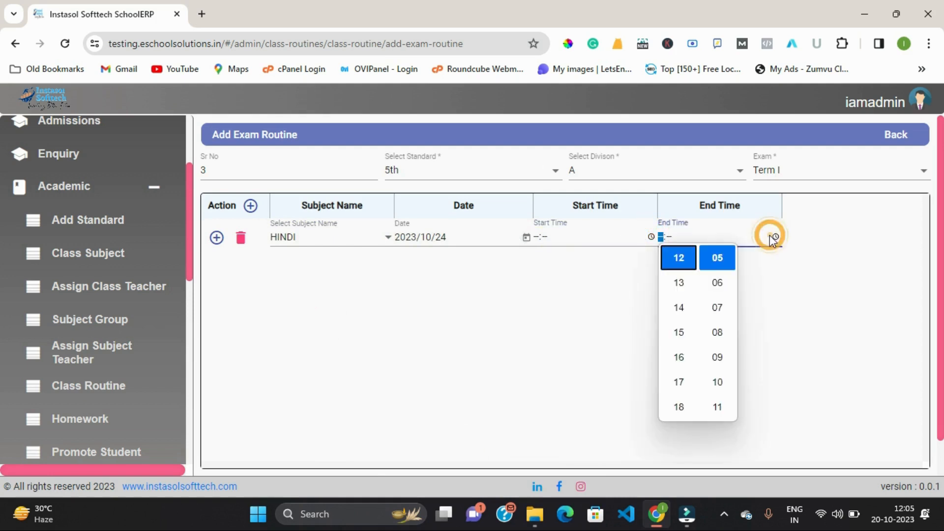
click(722, 263)
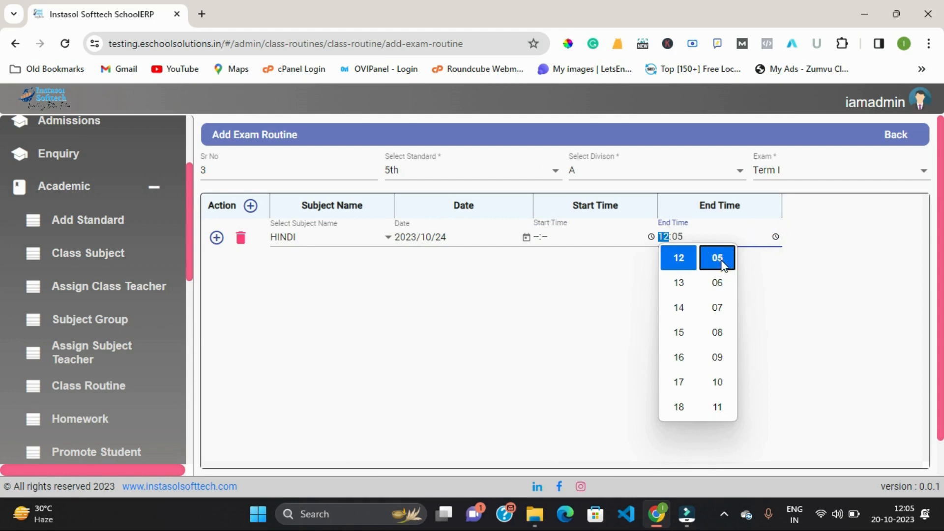
click(721, 261)
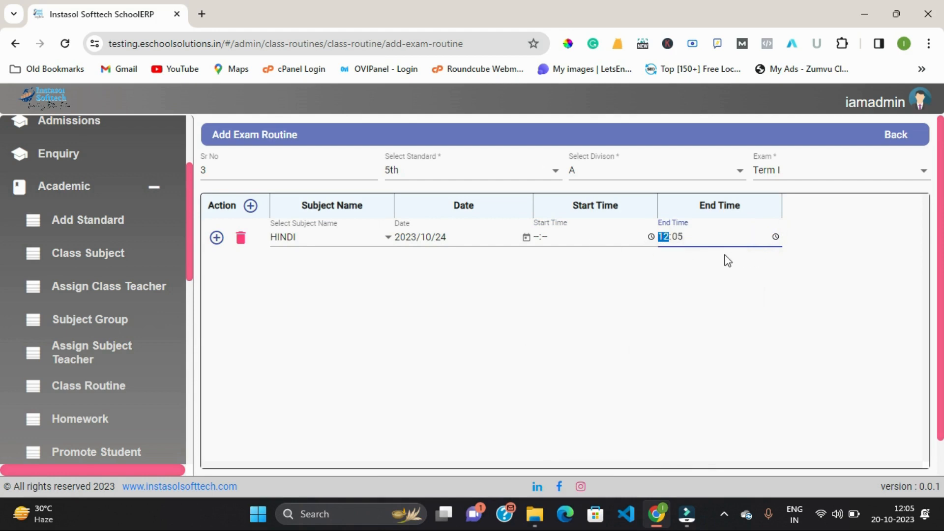
click(651, 237)
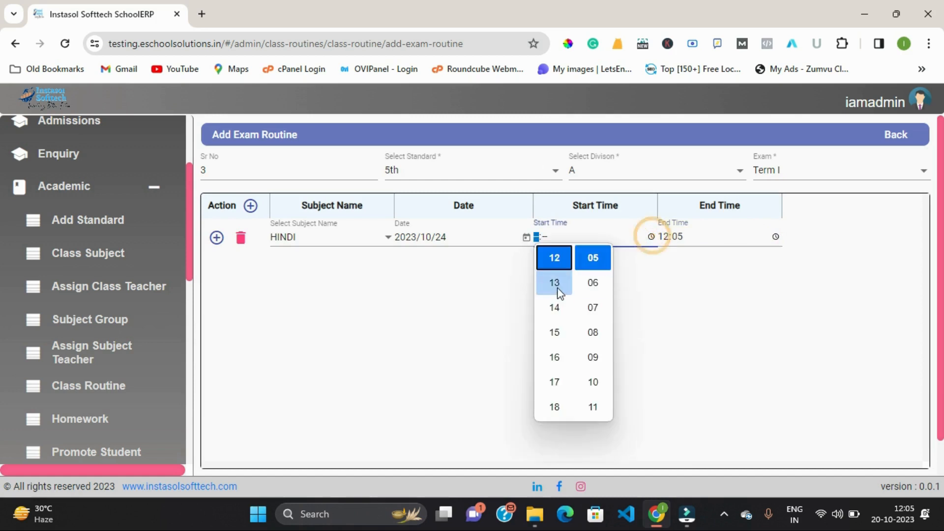
scroll(556, 295, up, 3)
click(551, 372)
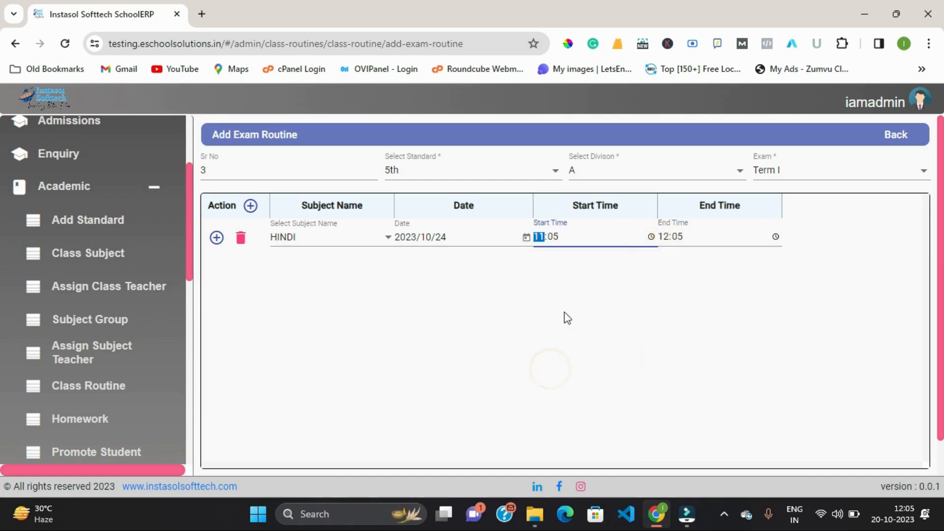
scroll(681, 231, down, 1)
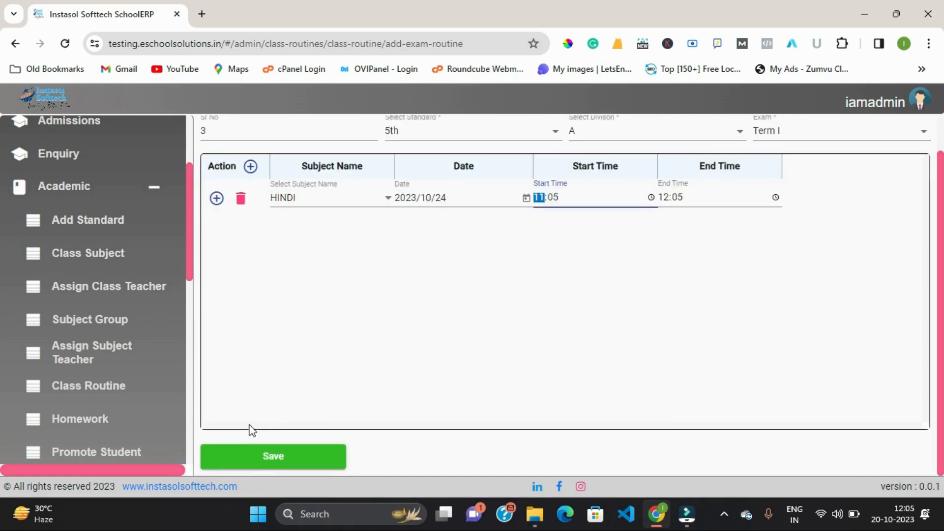
Save the exam routine for 5th A and start adding a new class test routine
click(264, 458)
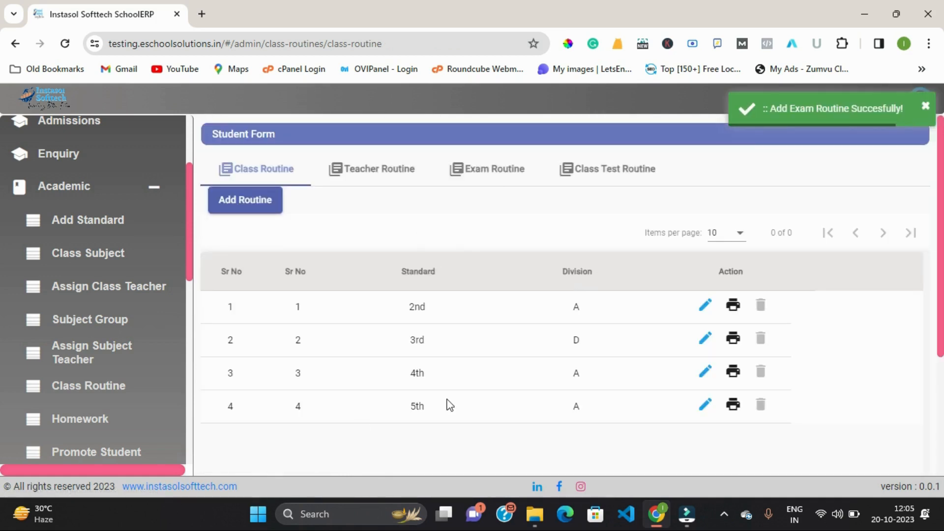
click(596, 174)
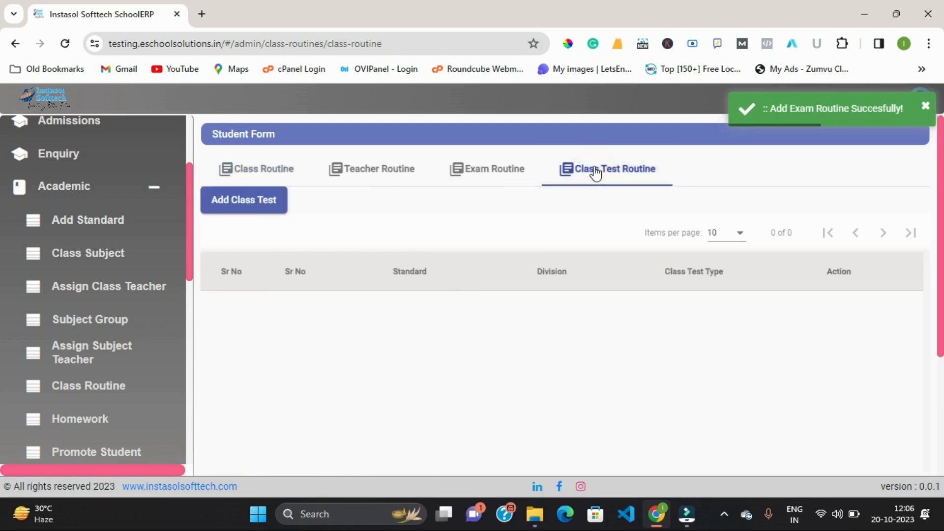
click(246, 210)
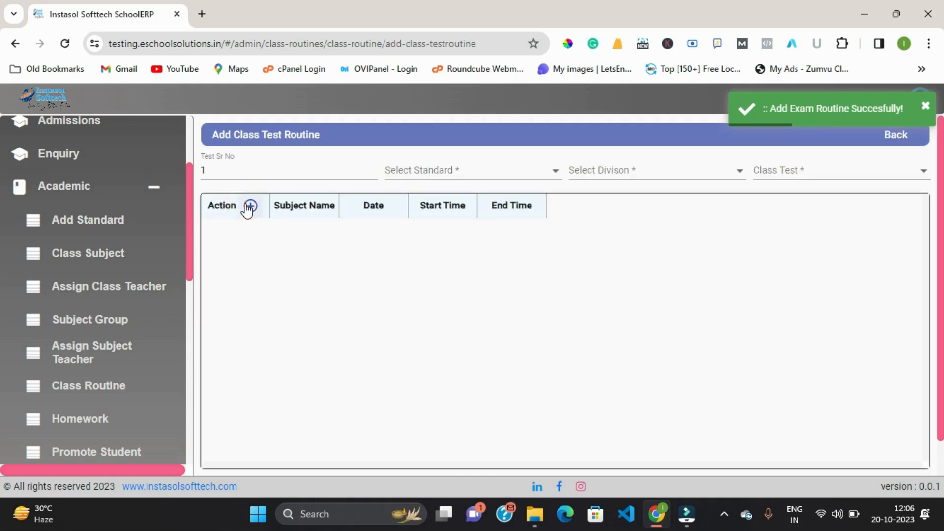
Set the class test routine to standard 5th, division A, and class test Unit Test 1
click(458, 168)
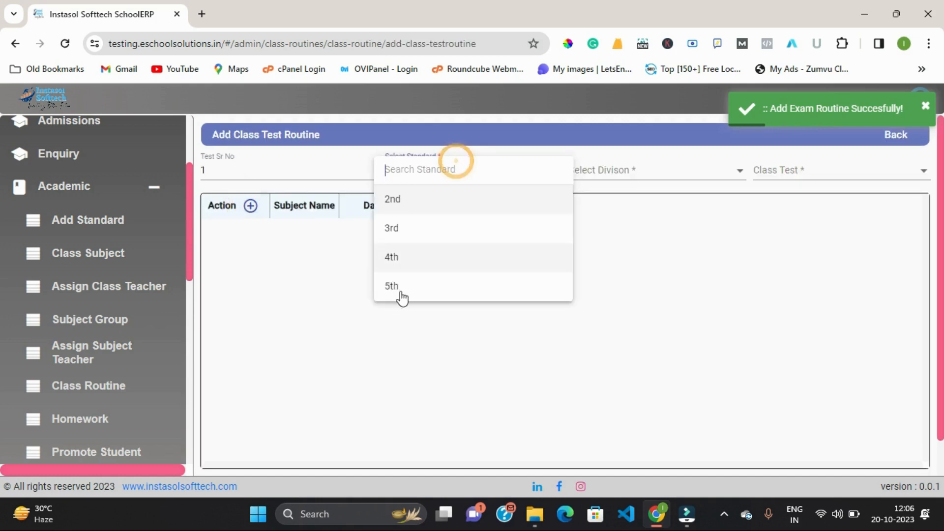
click(402, 288)
click(681, 170)
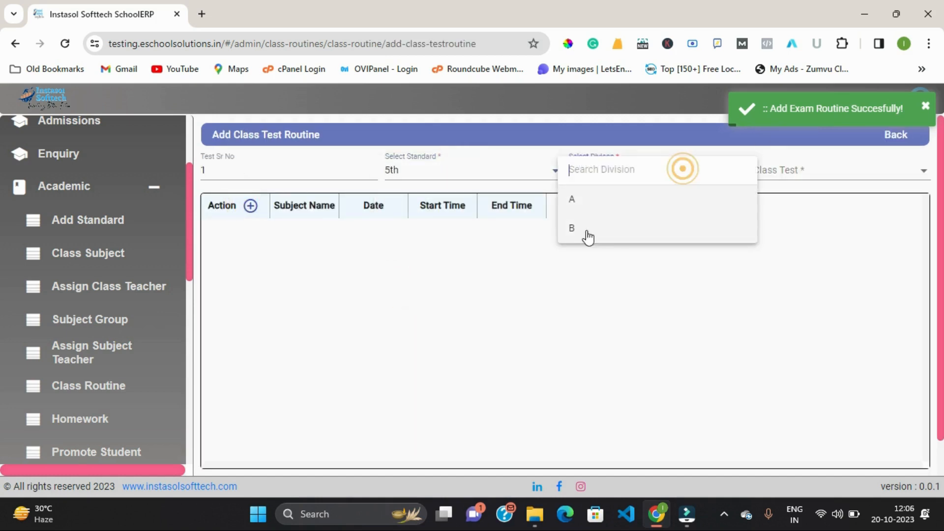
click(588, 194)
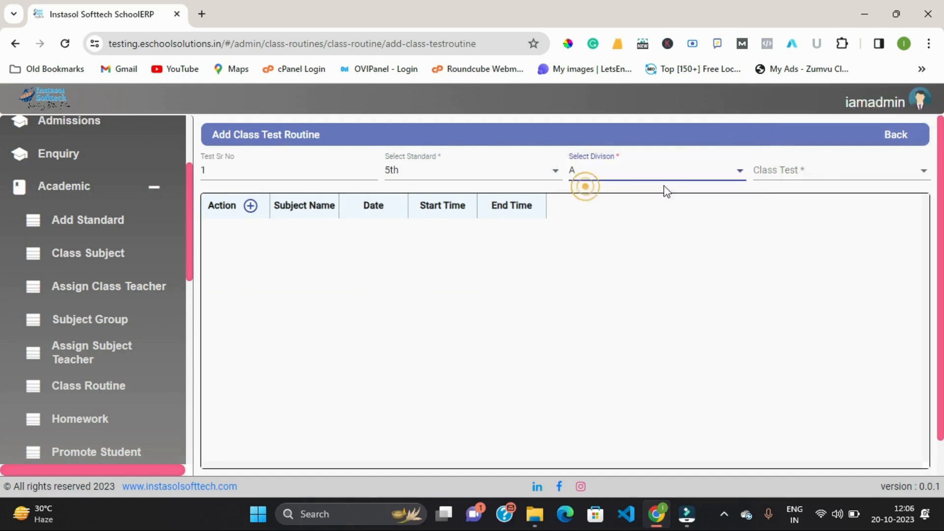
click(818, 174)
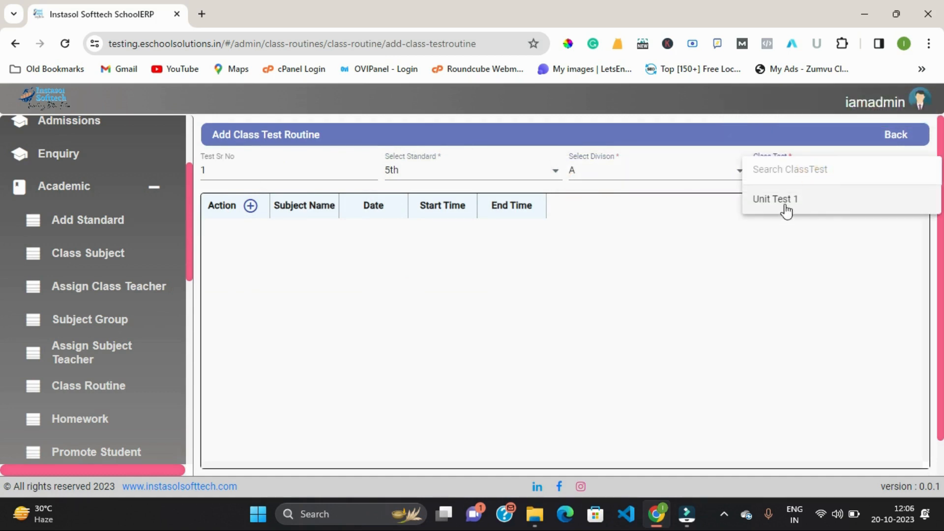
click(789, 200)
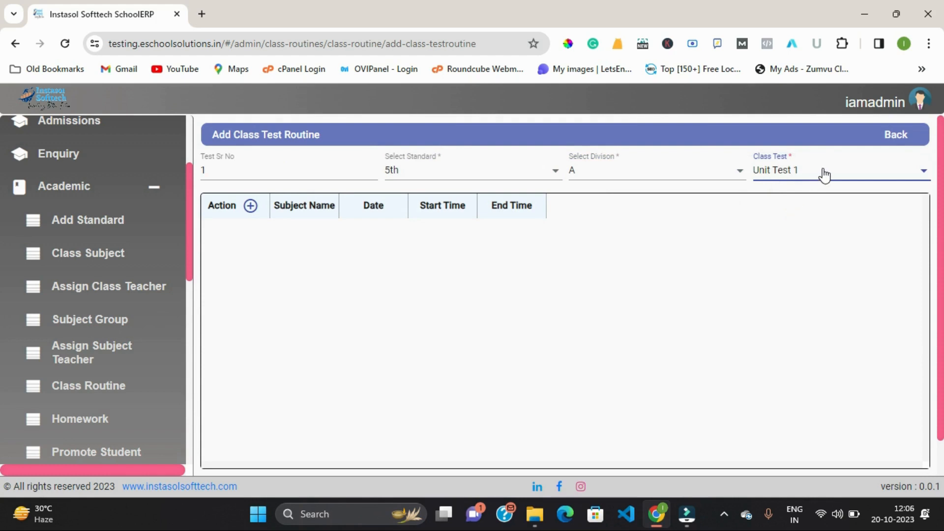
Add a row to the class test routine for subject Maths with the date 2023/10/24
click(250, 206)
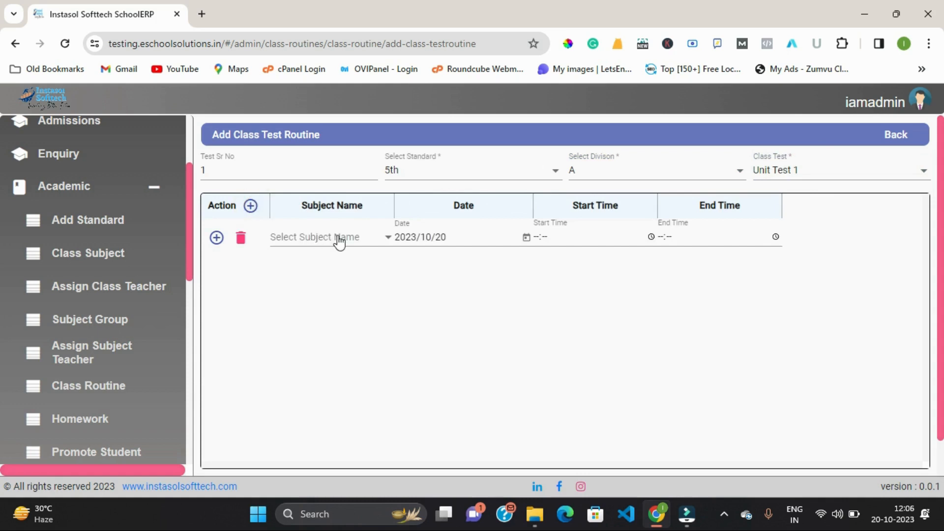
click(346, 241)
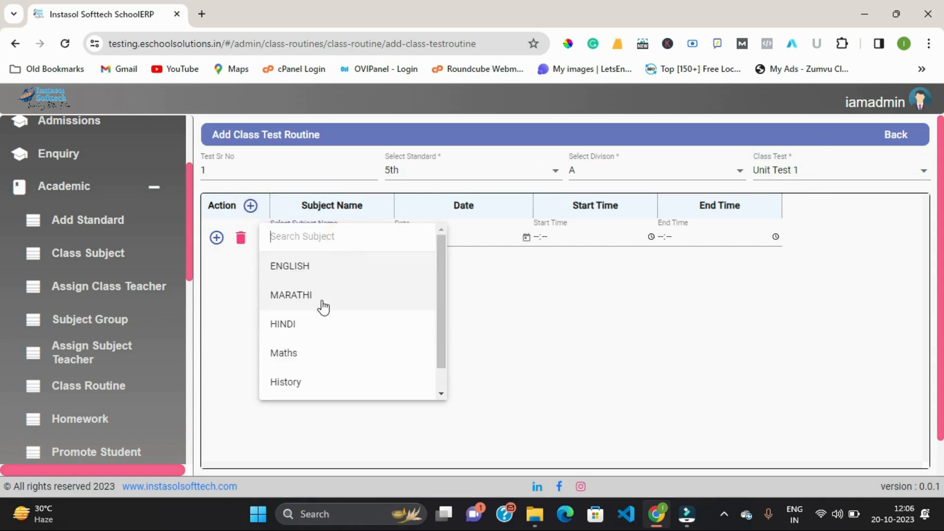
click(318, 353)
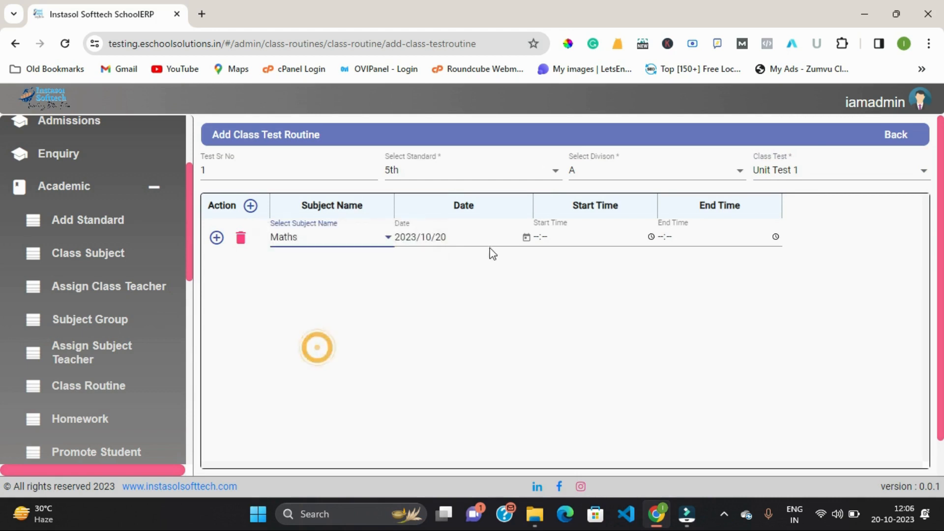
click(526, 238)
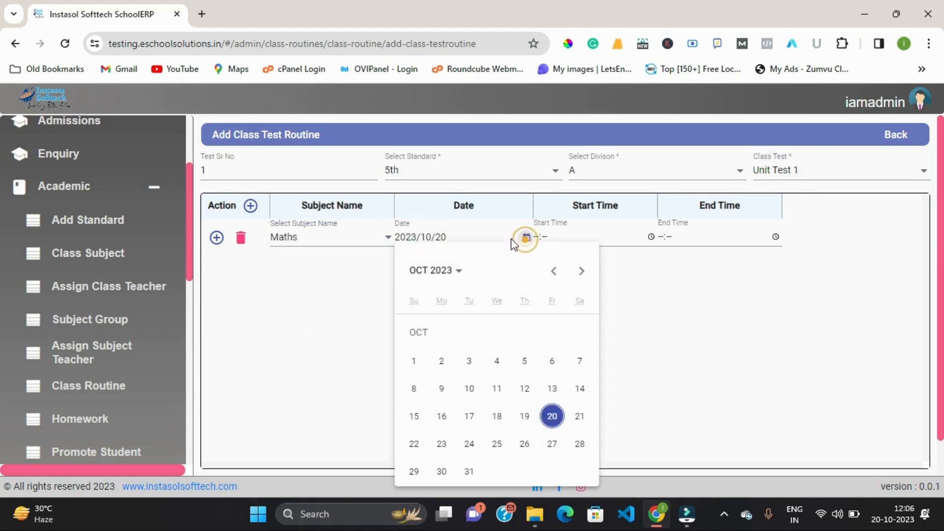
click(466, 438)
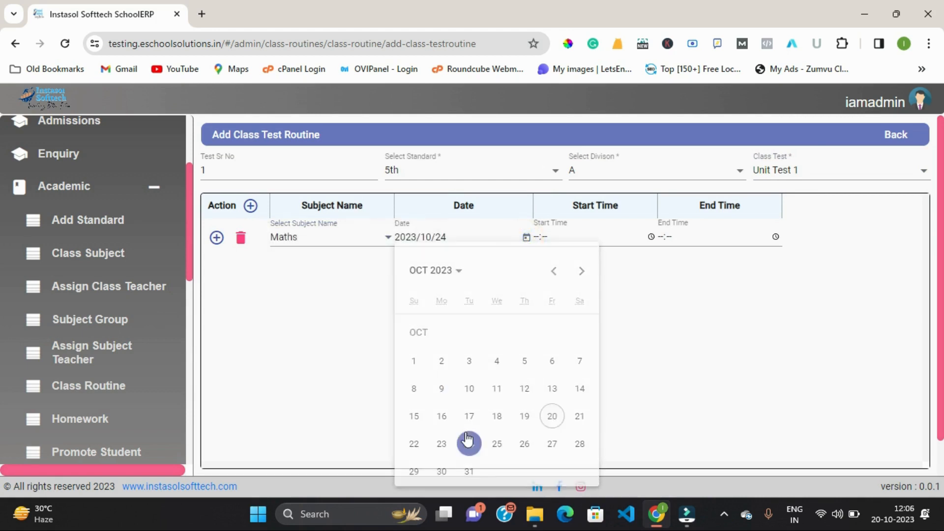
Set the Maths test's start time to 12:06 and end time to 13:06, and save the class test routine
click(650, 237)
key(Return)
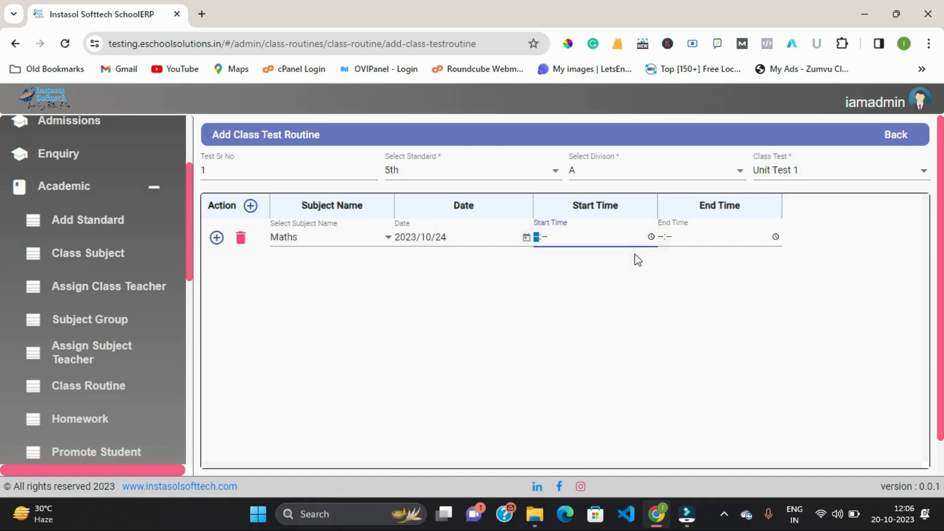
click(775, 237)
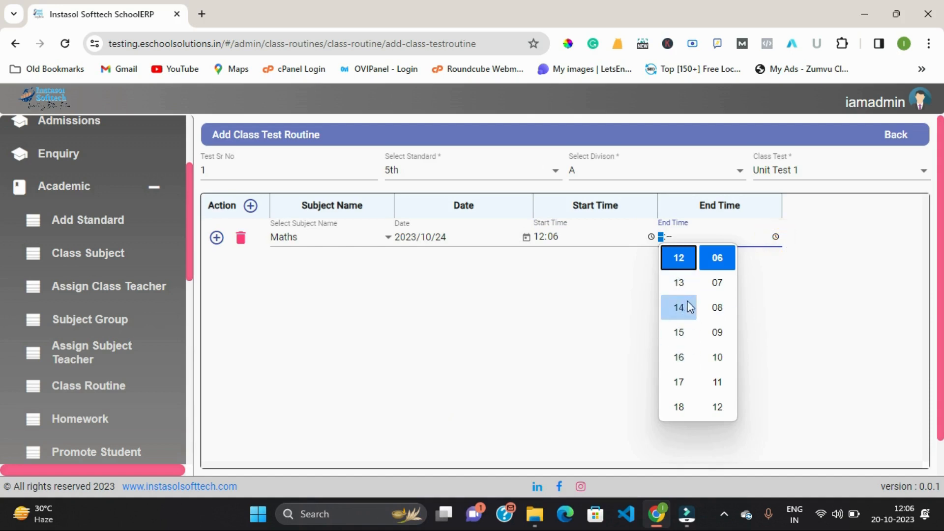
click(683, 288)
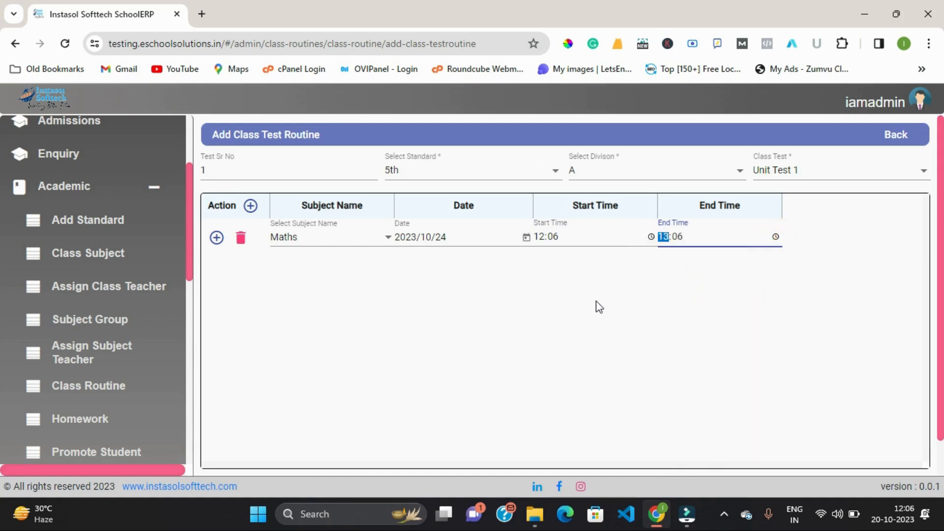
scroll(440, 290, down, 1)
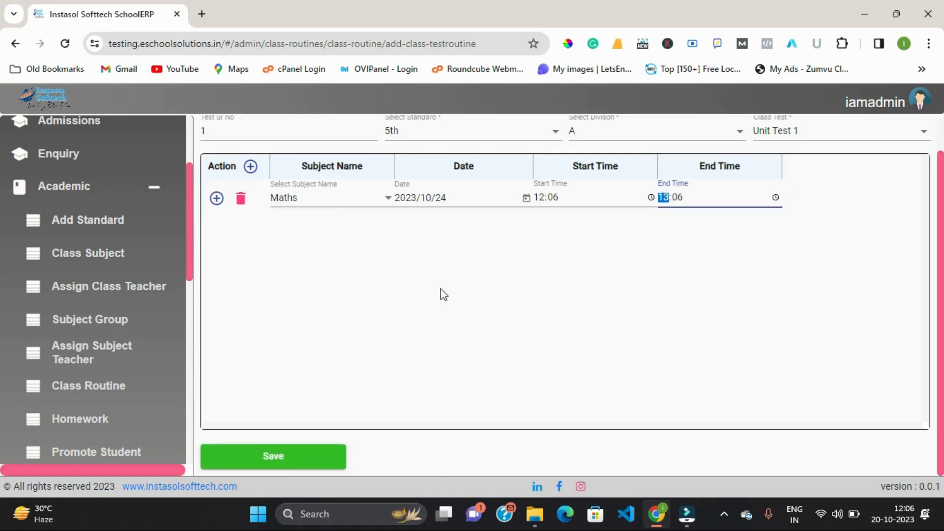
click(270, 459)
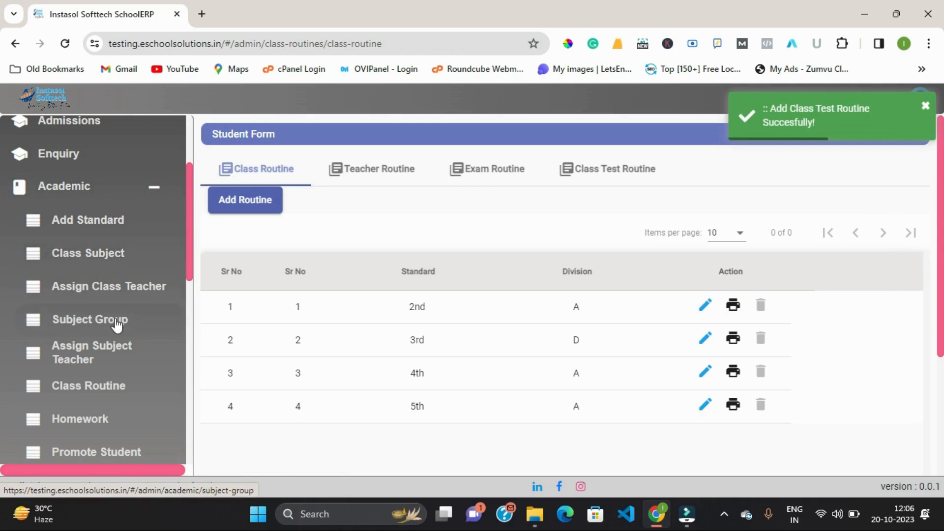
scroll(117, 361, down, 1)
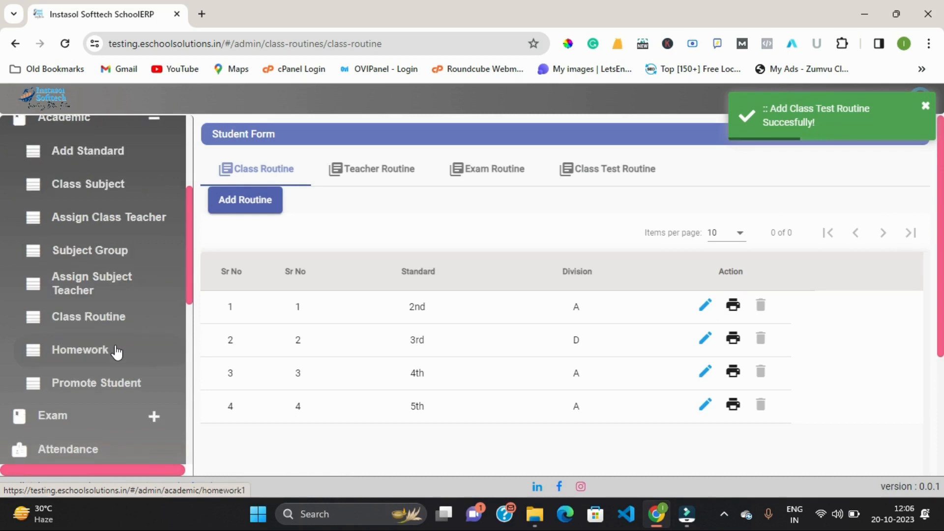
scroll(127, 330, up, 3)
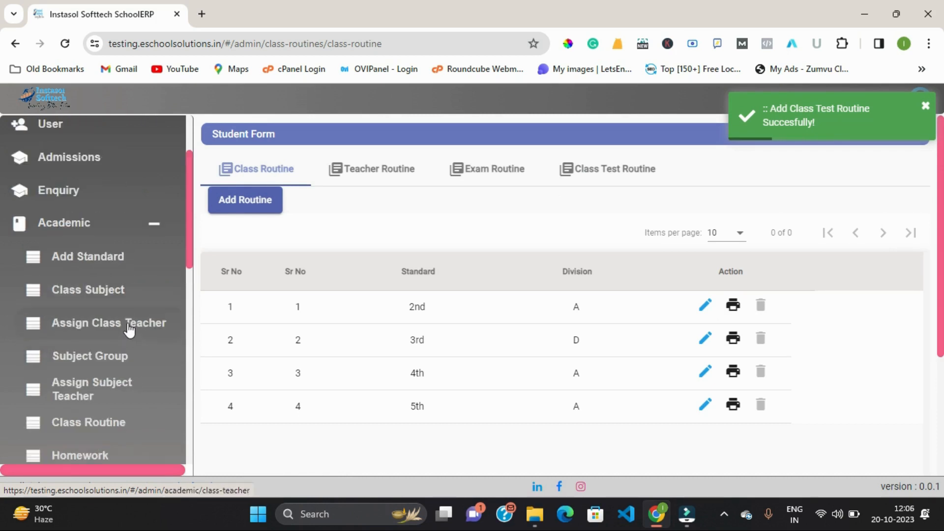
click(724, 514)
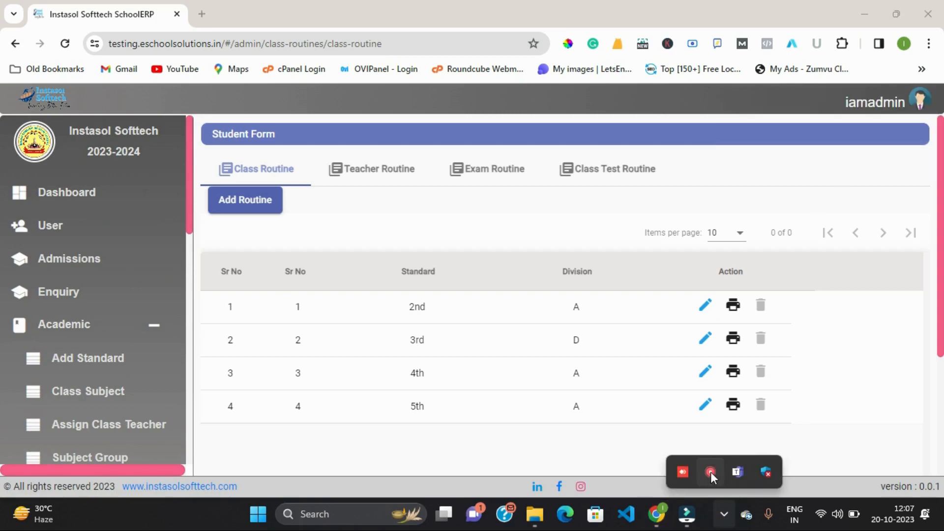
click(710, 472)
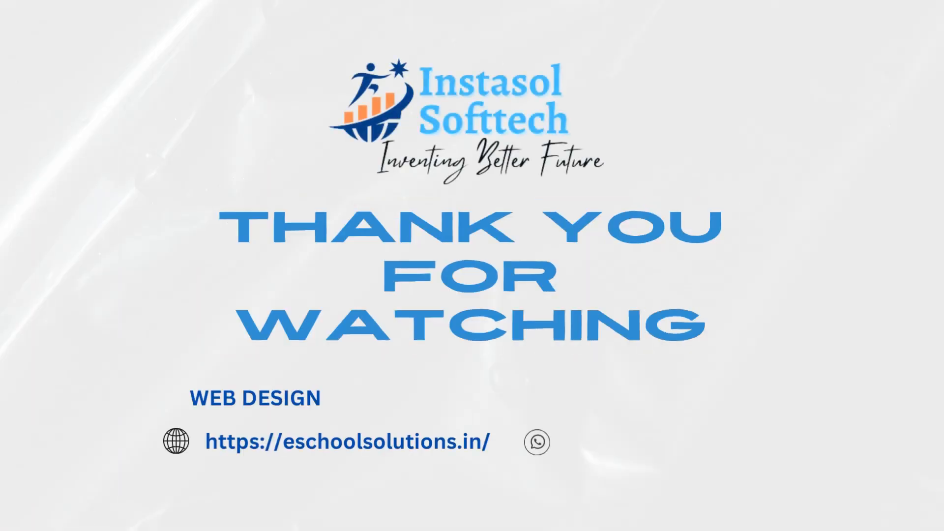